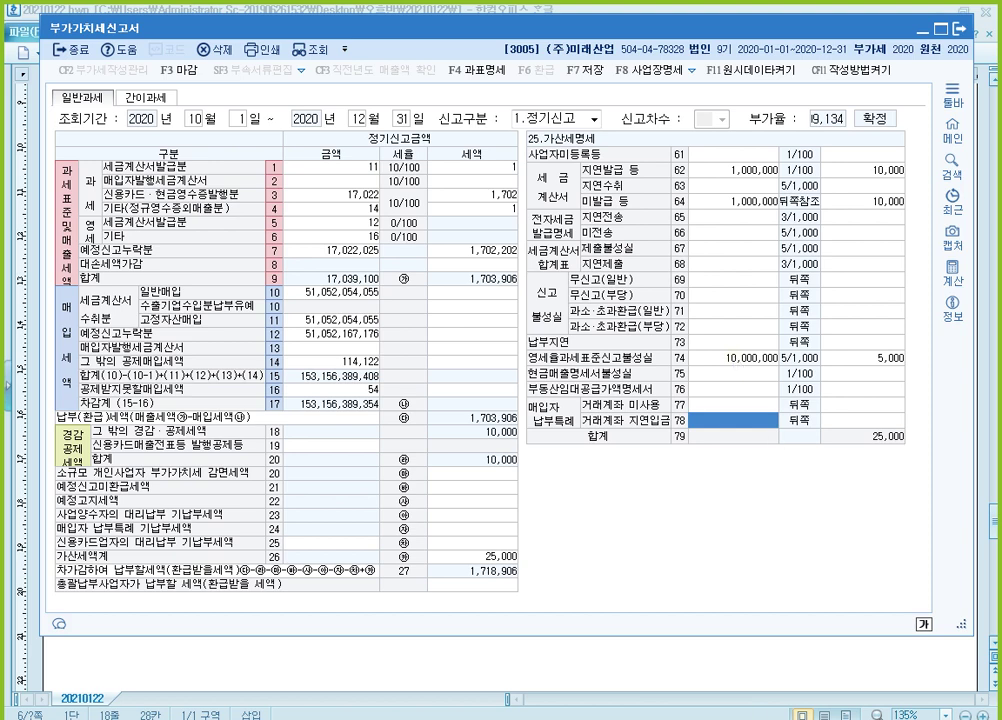
Step: Switch to the 20210122.hwp document in Hangul and add the heading "* 납부지연 (이자성격)" below the 영세율 과세표준 note, leaving a blank line
{"action": "key", "text": "alt+Tab"}
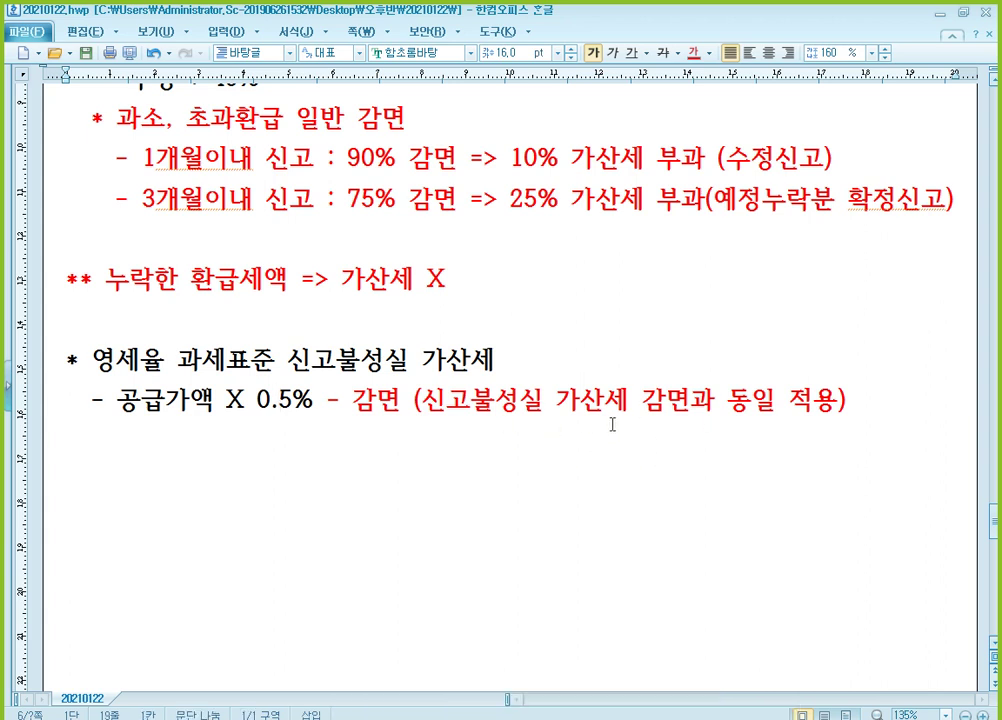
{"action": "left_click", "coordinate": [565, 415]}
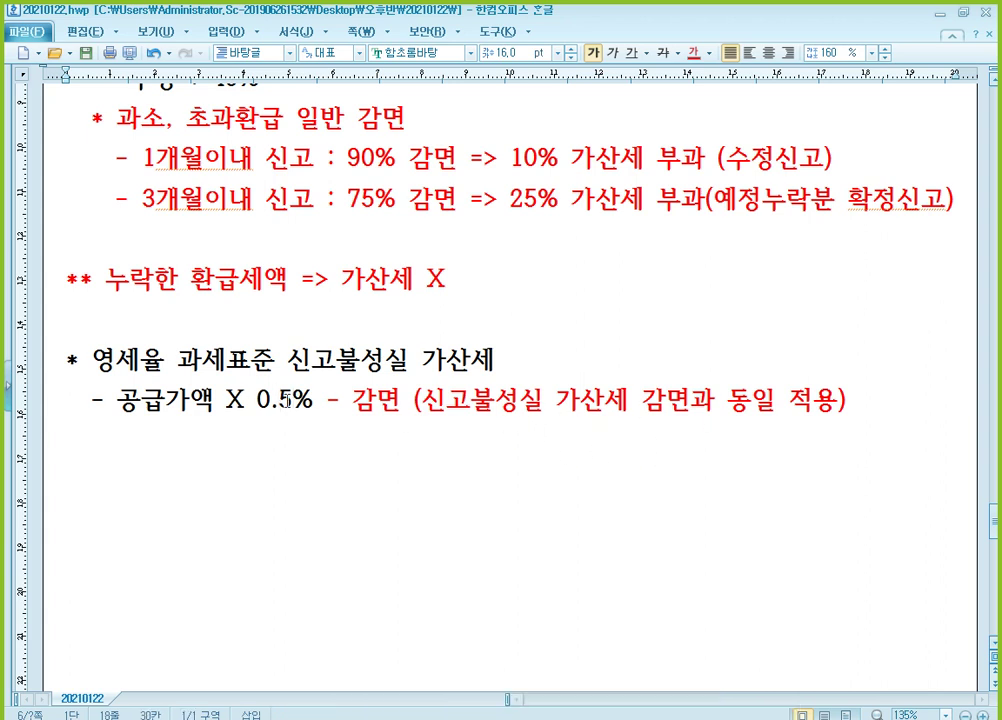
{"action": "key", "text": "End"}
{"action": "key", "text": "Return"}
{"action": "key", "text": "Return"}
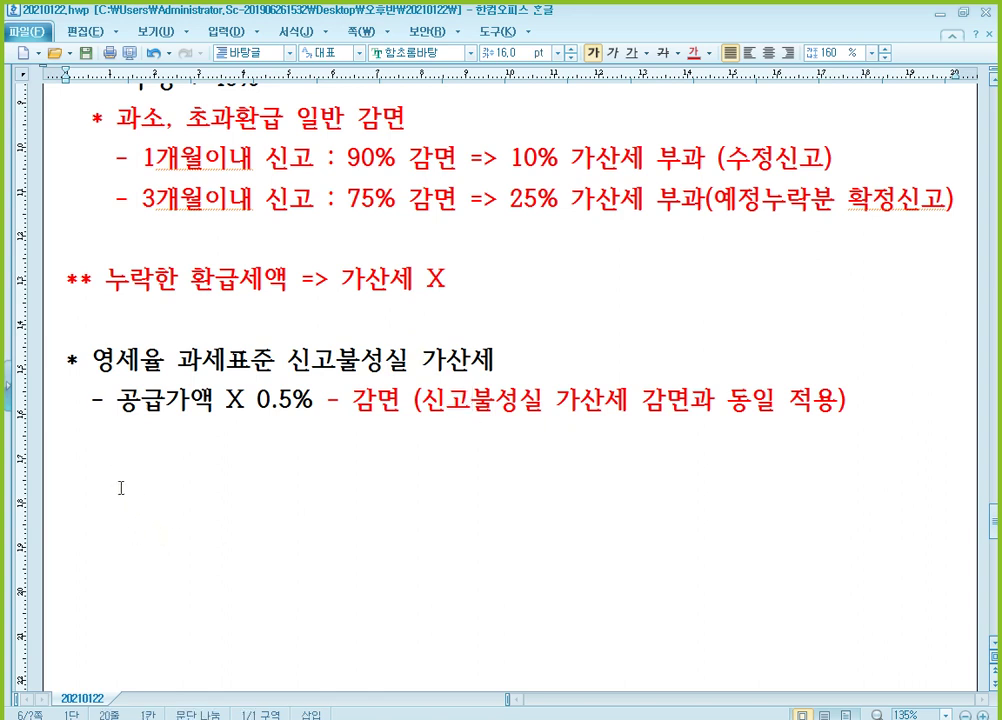
{"action": "type", "text": "*  납부지"}
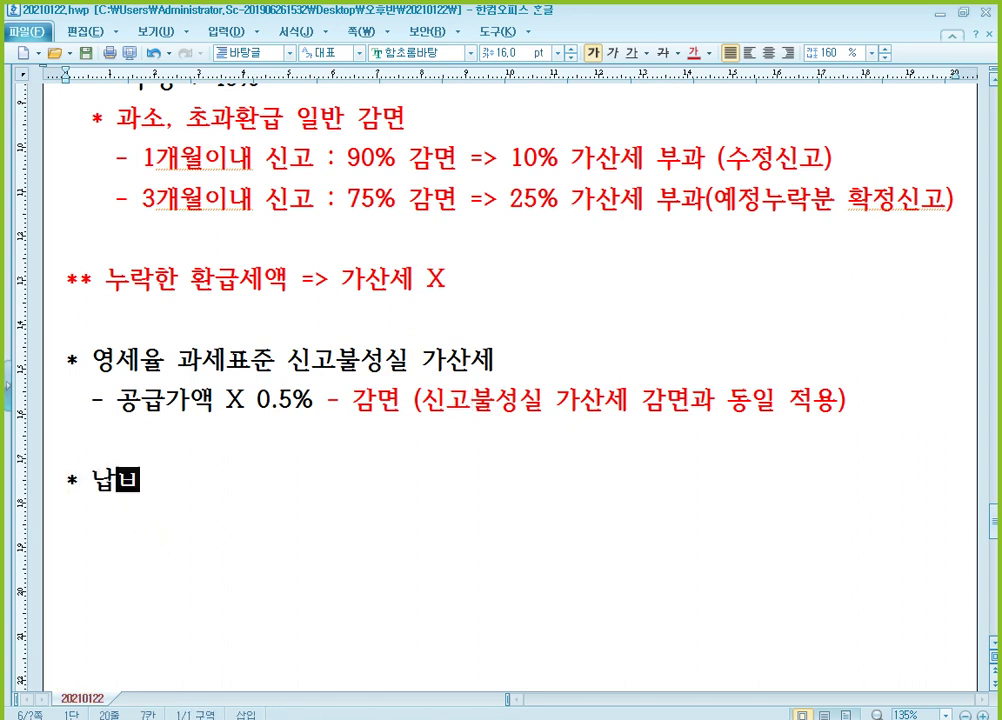
{"action": "type", "text": "연"}
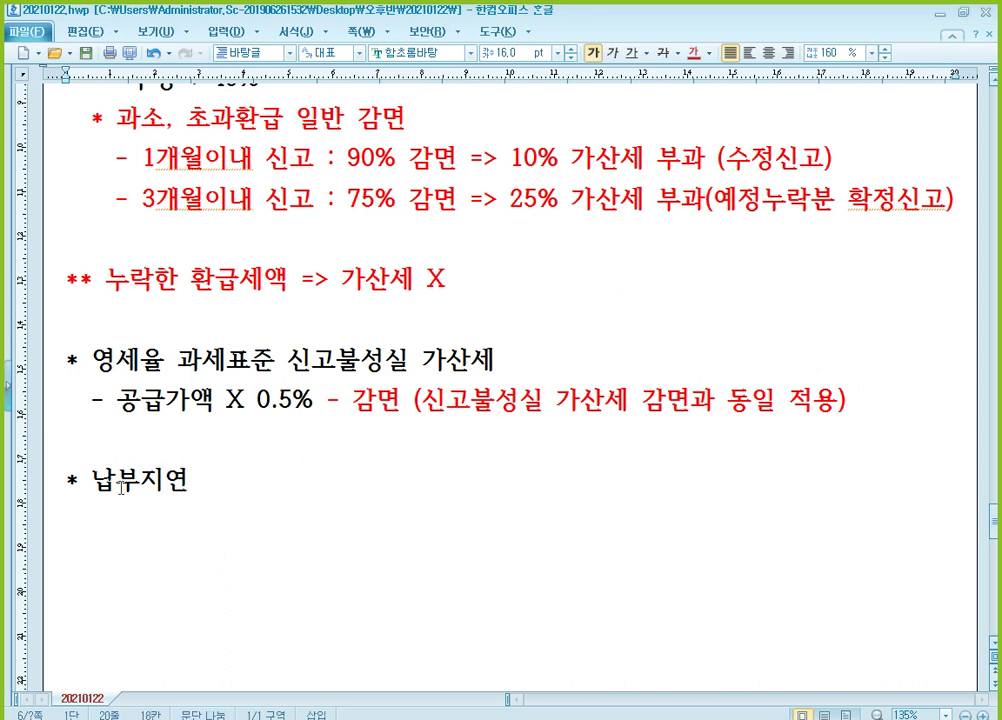
{"action": "type", "text": "(이자서"}
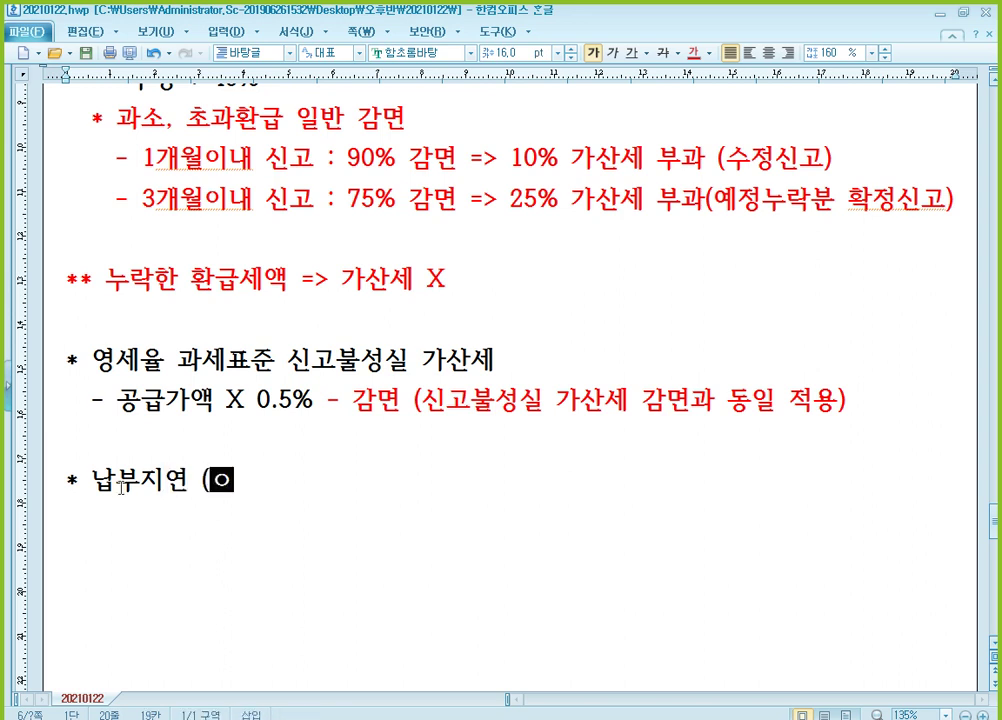
{"action": "type", "text": "ㅇ격) "}
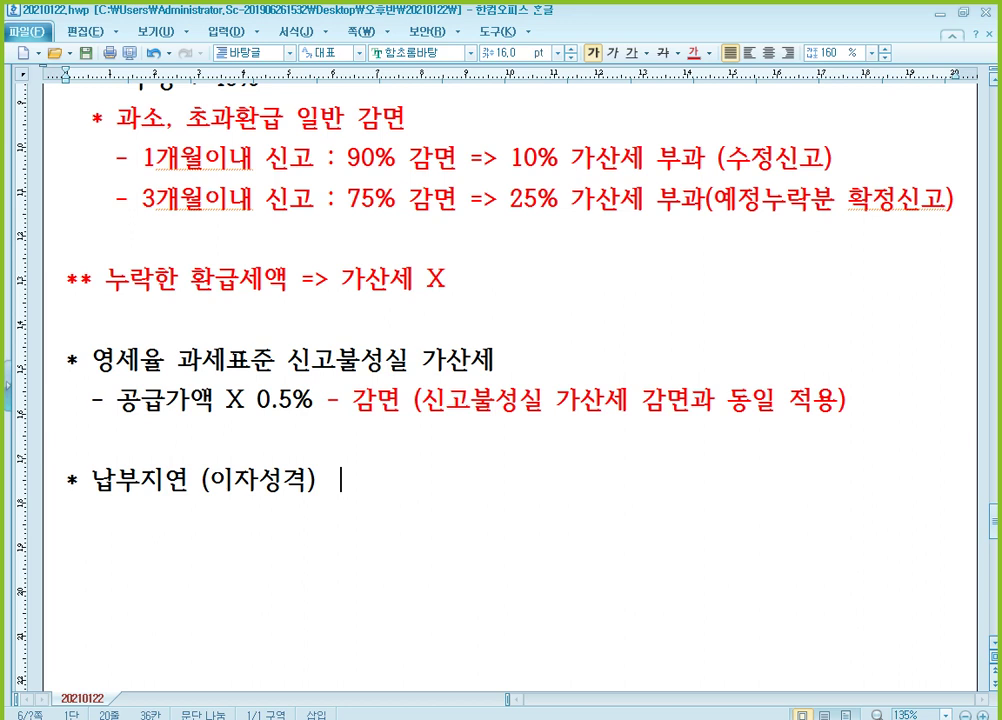
Step: Append "1일 법정이자율 : 2.5/10,000" to the 납부지연 heading line
{"action": "type", "text": "  1일"}
{"action": "type", "text": "    ㅂ"}
{"action": "type", "text": "법정이자율"}
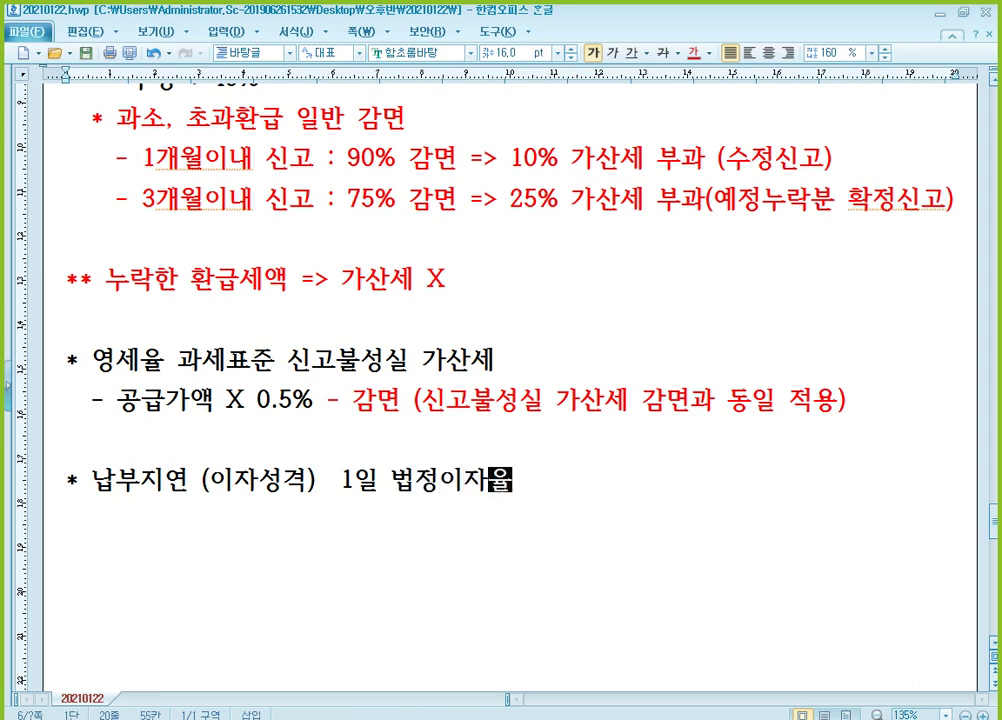
{"action": "type", "text": " : "}
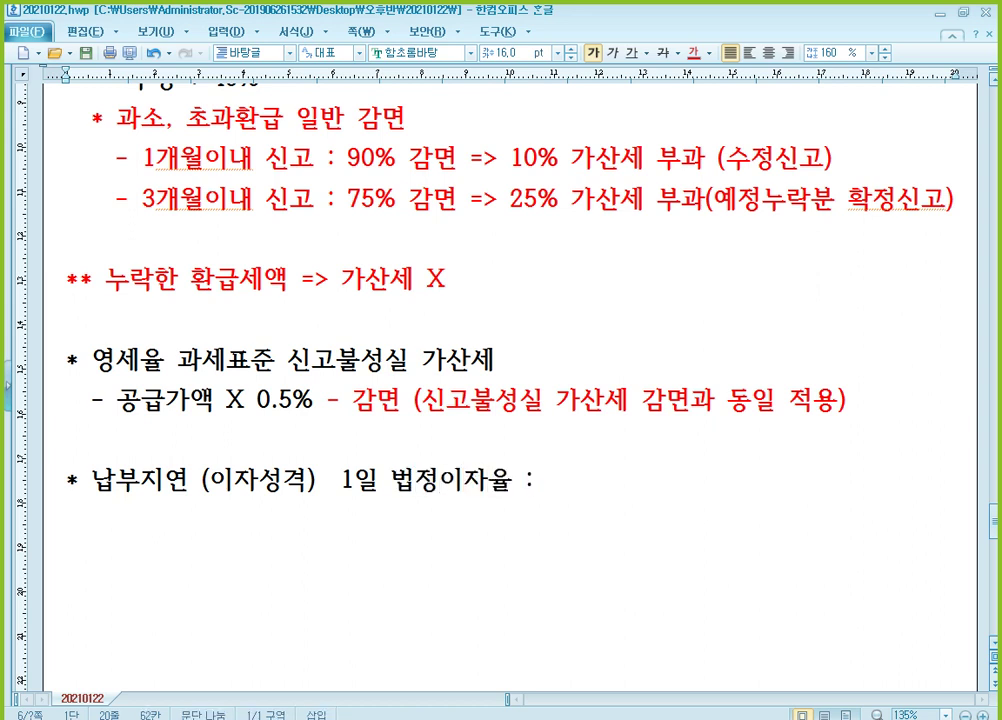
{"action": "type", "text": "2.5/10."}
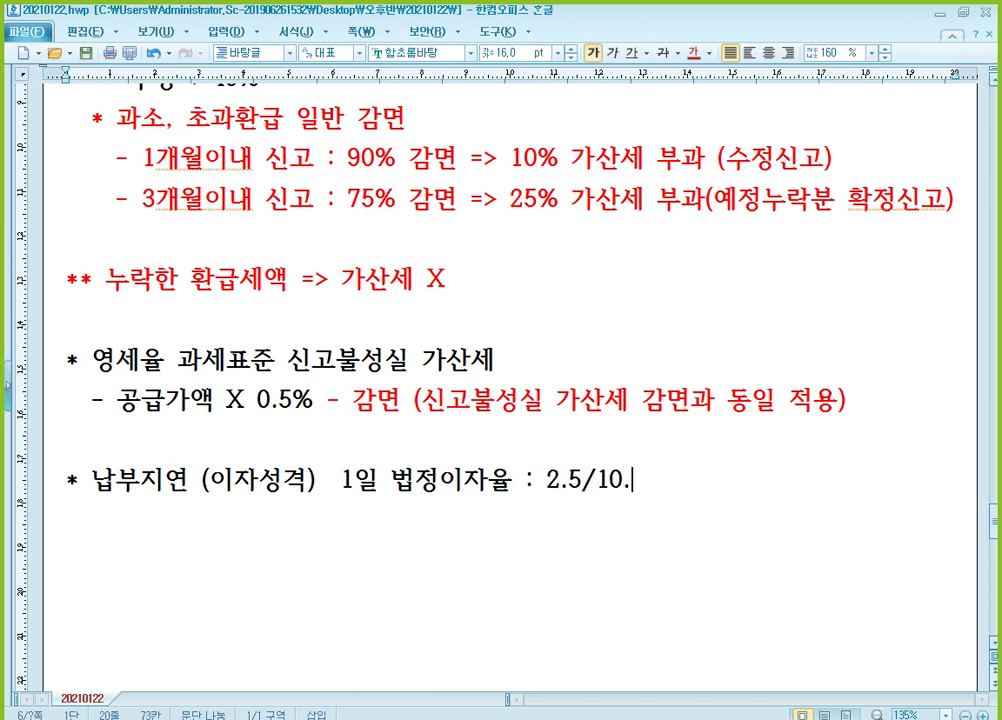
{"action": "key", "text": "BackSpace"}
{"action": "type", "text": ",000"}
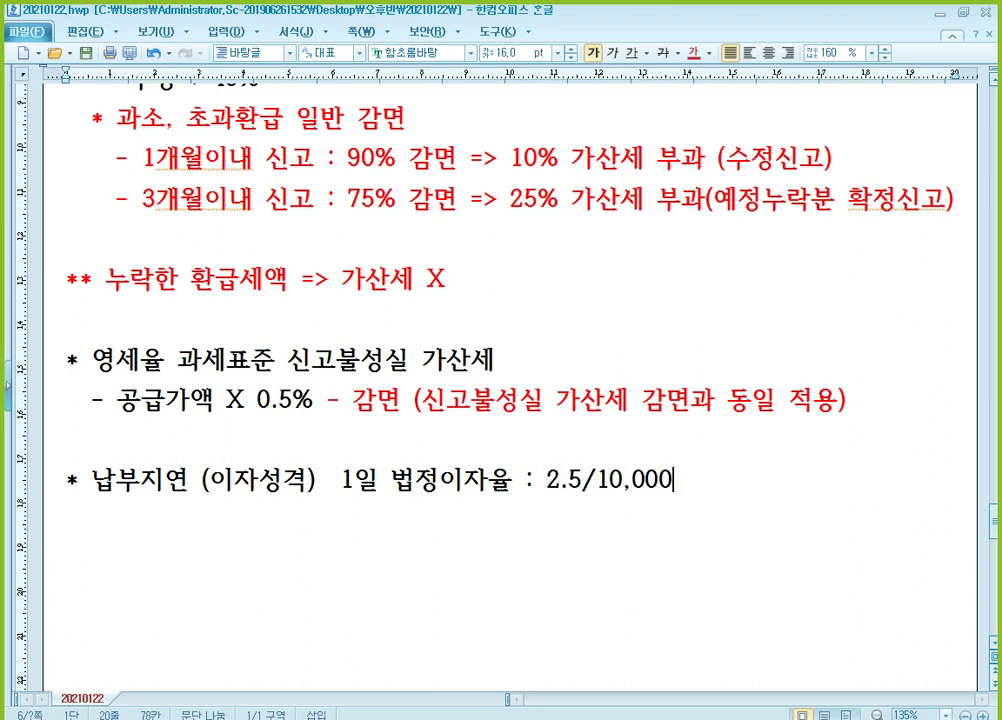
Step: Begin an indented formula line under the 납부지연 heading with "누락한납부세액 X 2.5/10,000"
{"action": "key", "text": "Return"}
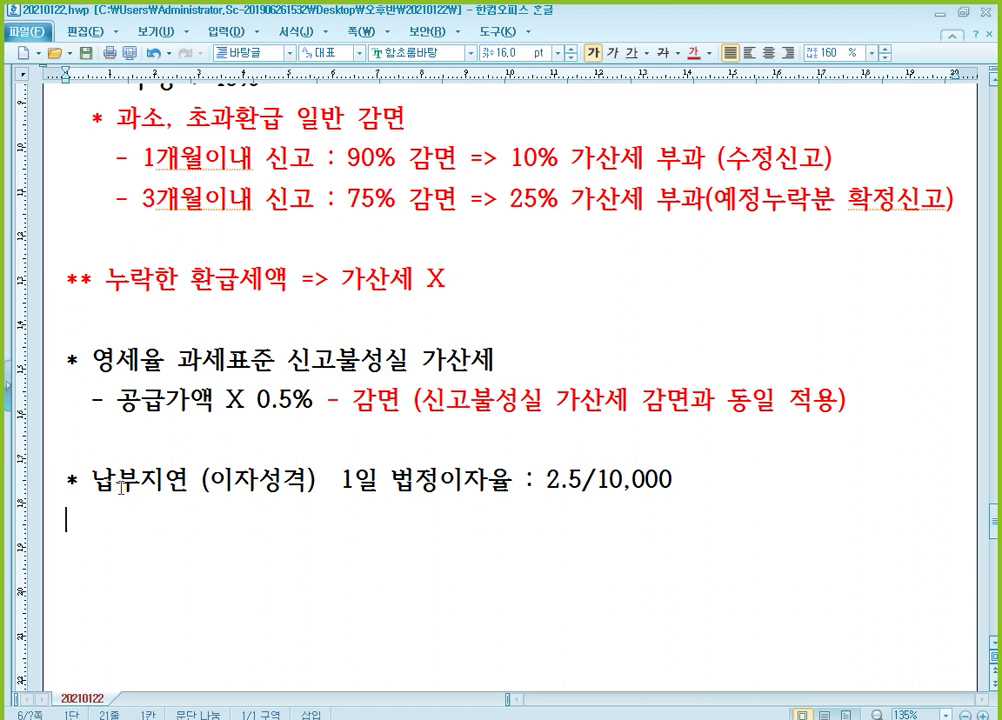
{"action": "type", "text": "누락"}
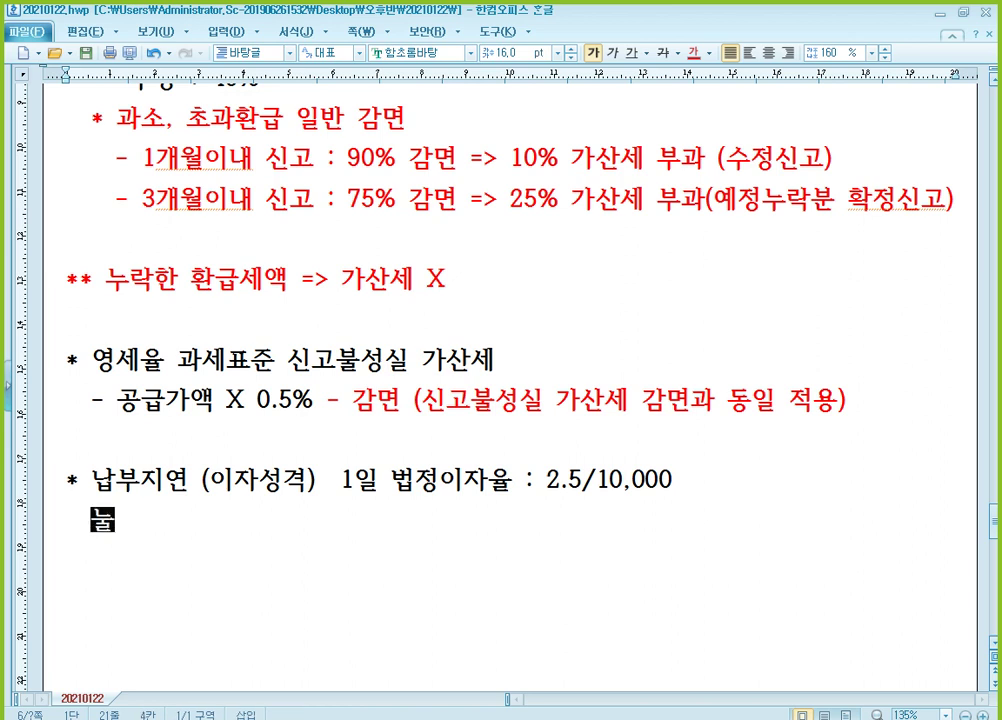
{"action": "type", "text": "한납부세액"}
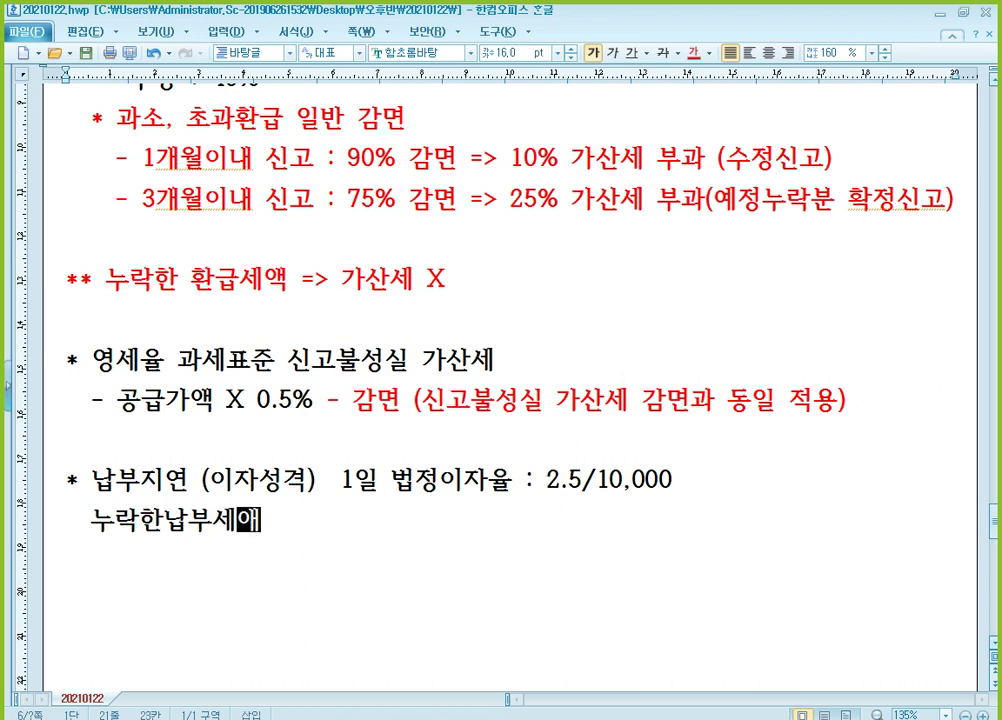
{"action": "type", "text": " X "}
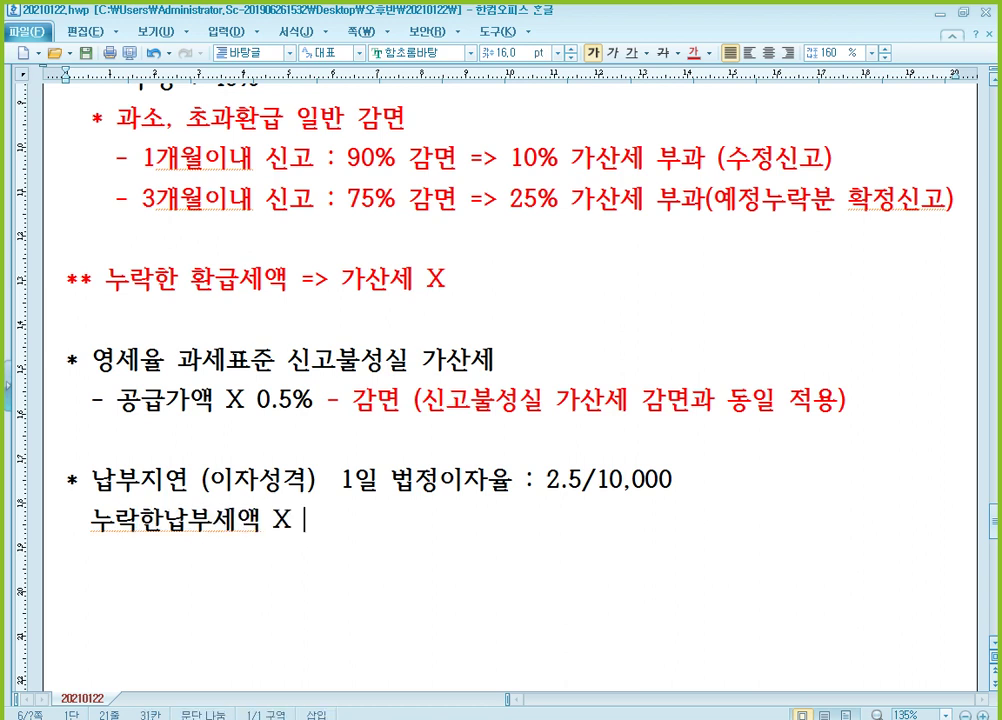
{"action": "type", "text": "2.5/"}
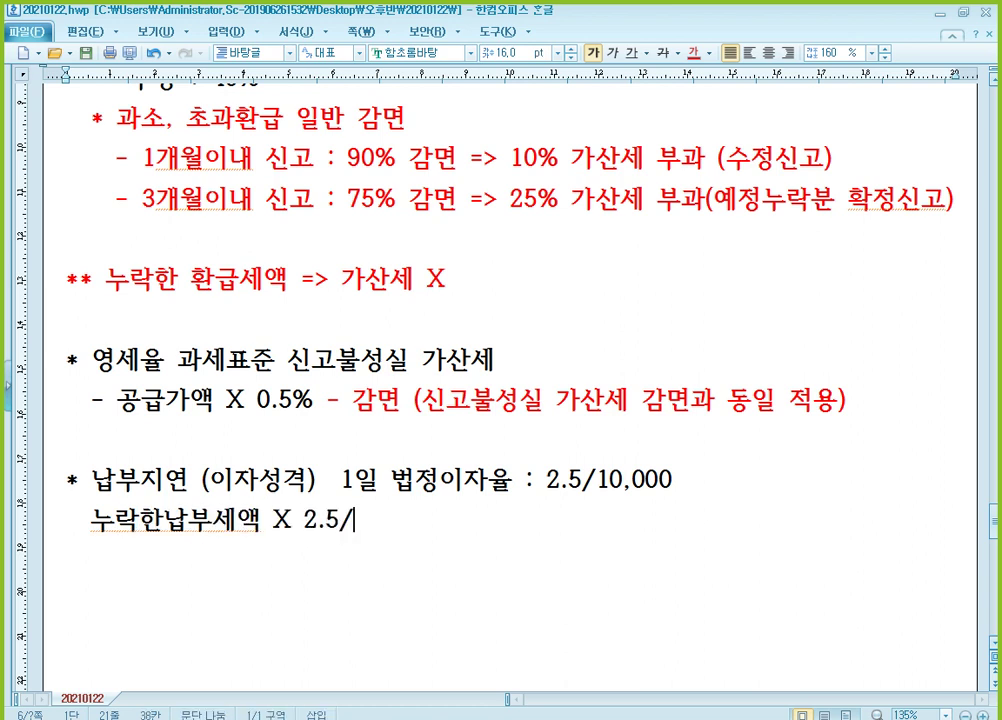
{"action": "type", "text": "10,1"}
{"action": "key", "text": "BackSpace"}
{"action": "type", "text": "000 "}
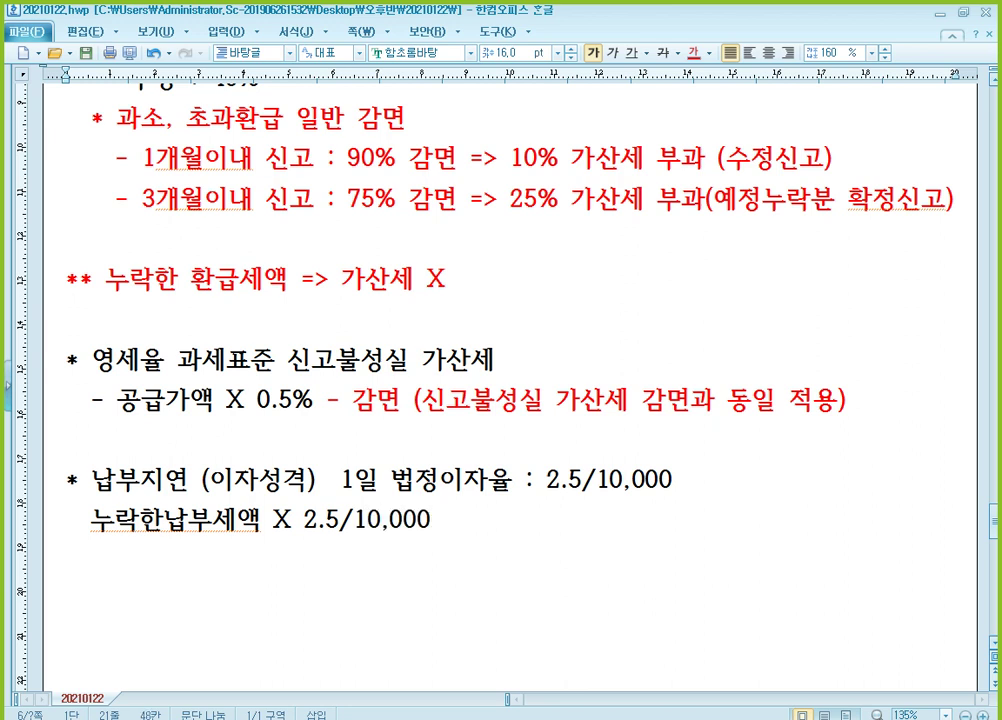
Step: Complete the formula line with "X 미납일수 = 납부불성실 가산세"
{"action": "type", "text": "X 미납일수"}
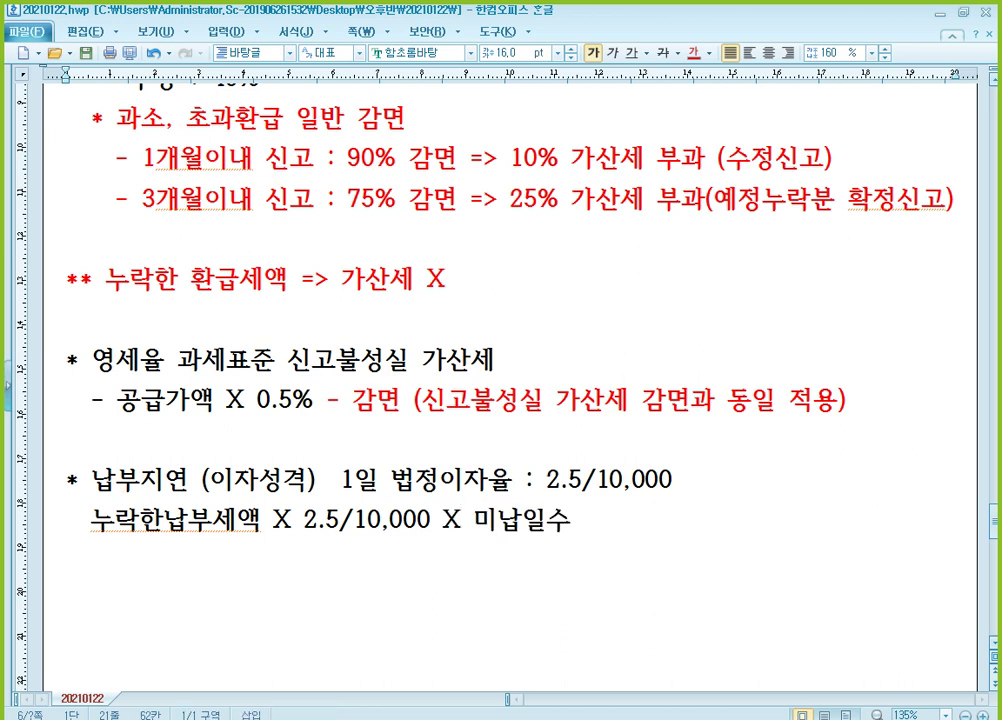
{"action": "type", "text": " ="}
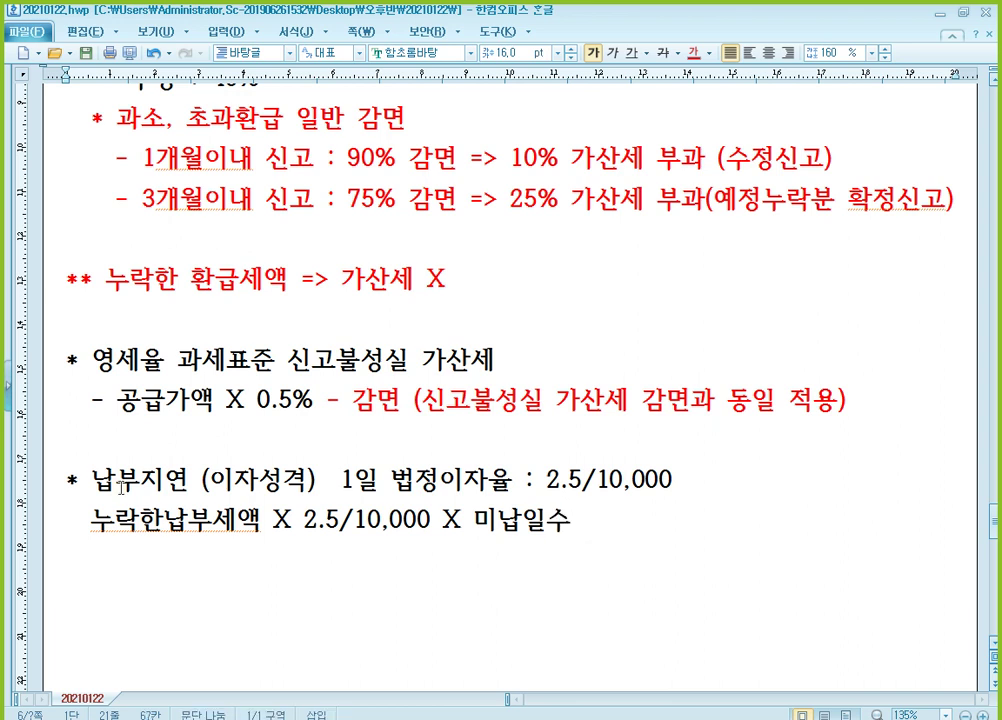
{"action": "type", "text": " 납부불"}
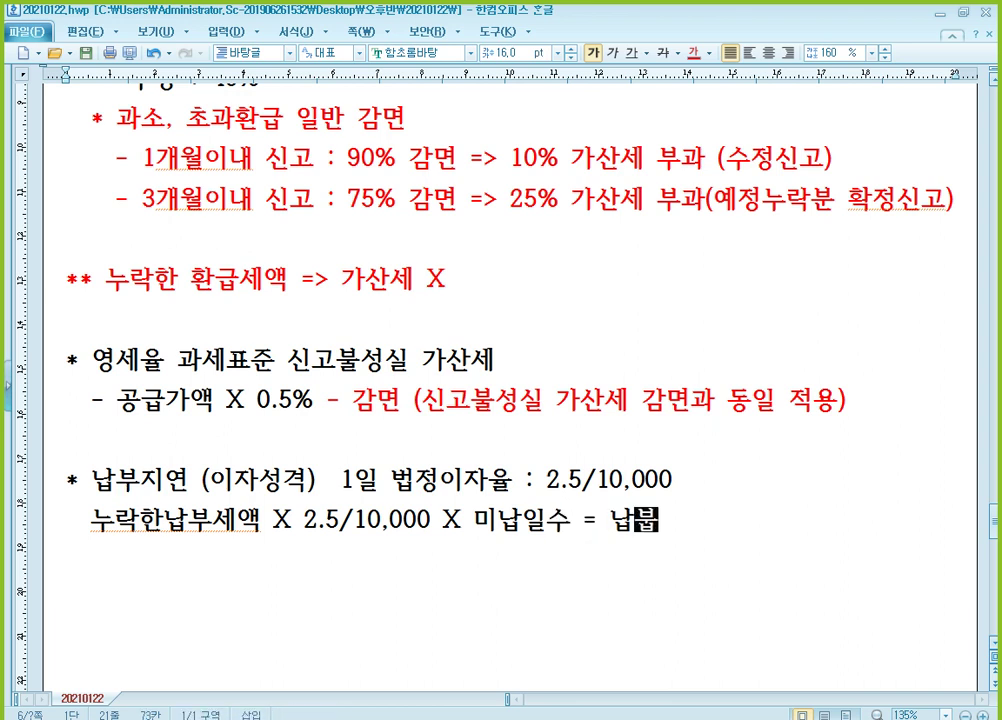
{"action": "type", "text": "성실 가산세"}
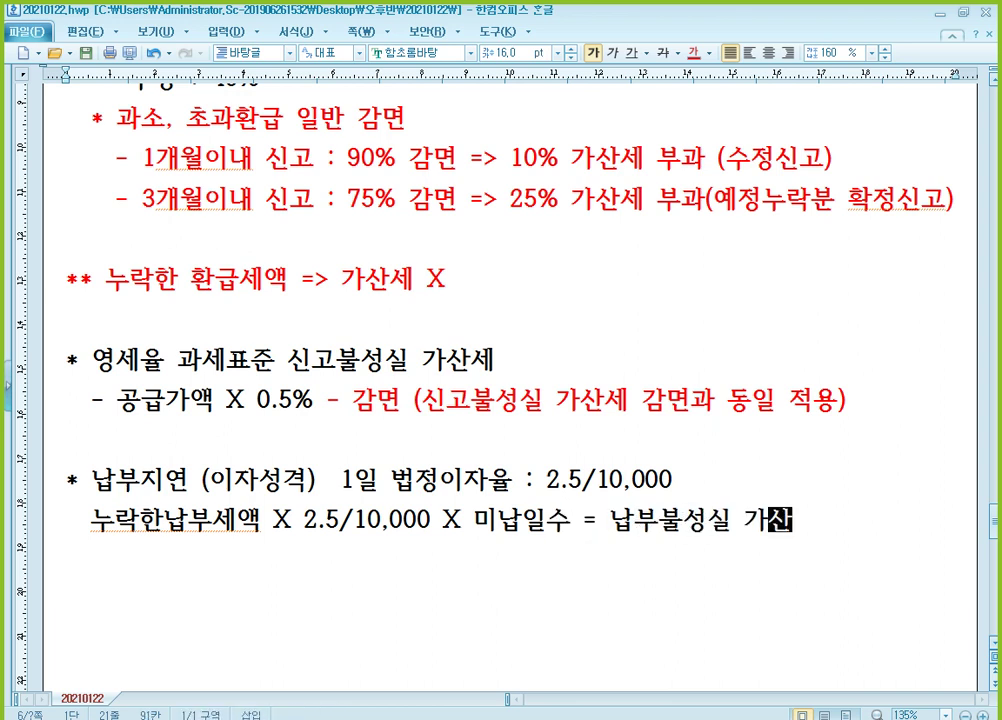
{"action": "key", "text": "shift+Left"}
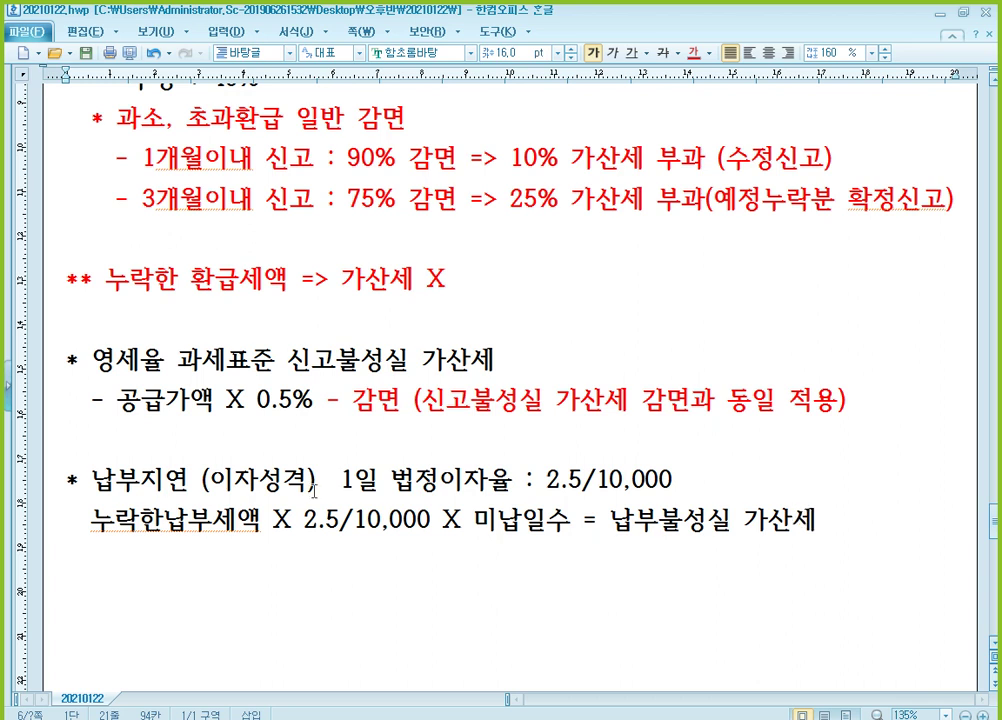
{"action": "key", "text": "shift+Left"}
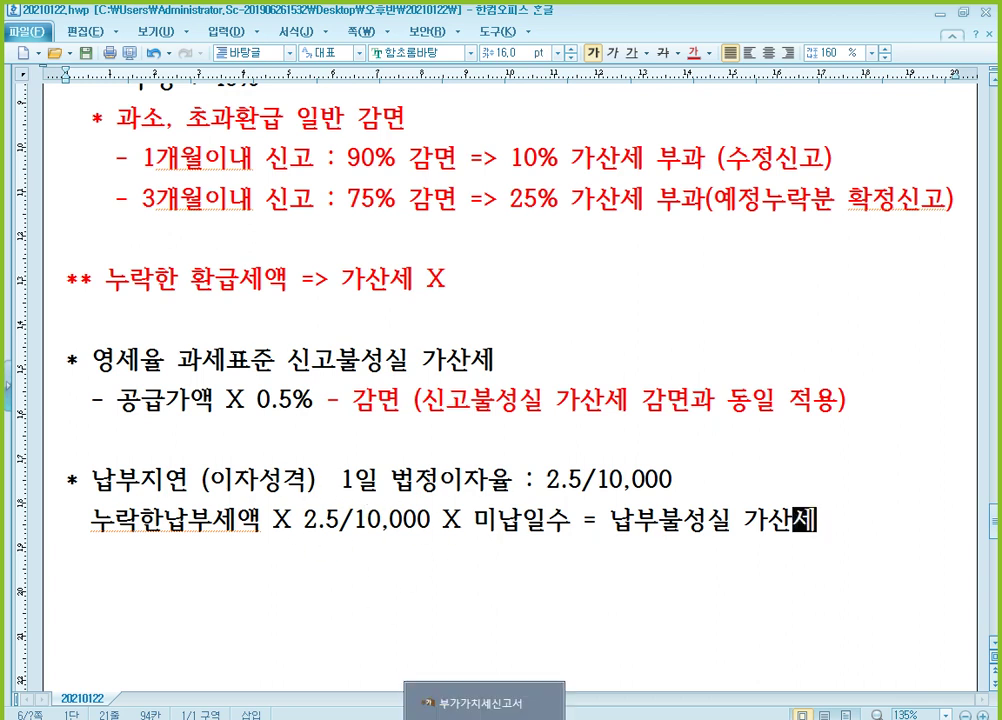
Step: Switch to the 부가가치세신고서 window and enter 1,000,000 as the 납부지연 amount on line 73 of the 가산세명세
{"action": "left_click", "coordinate": [484, 703]}
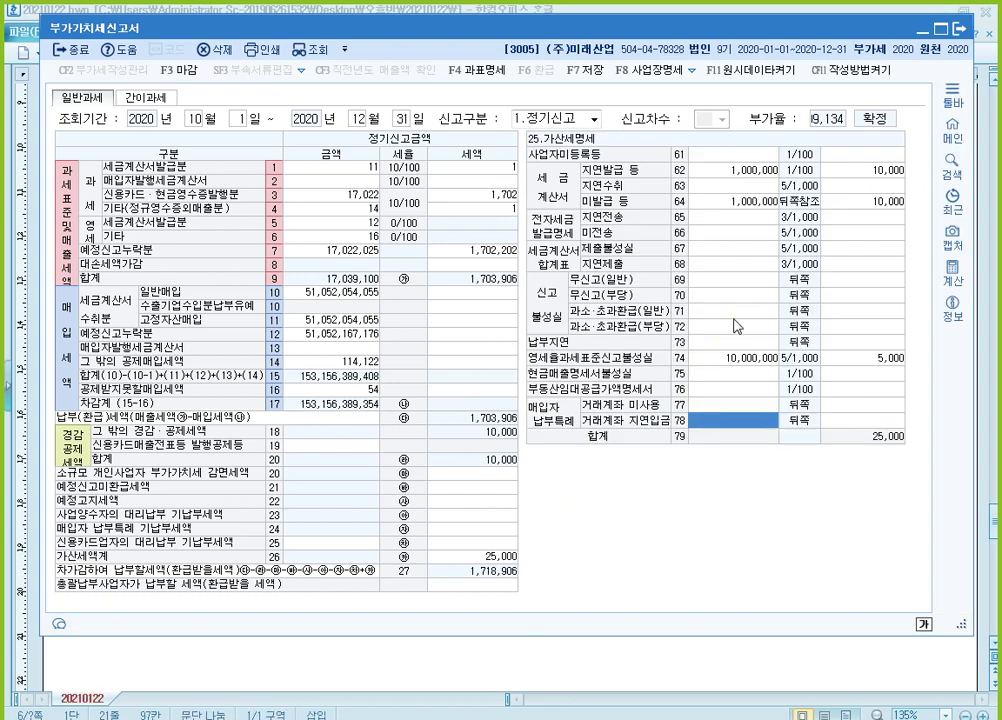
{"action": "left_click", "coordinate": [752, 356]}
{"action": "left_click", "coordinate": [736, 331]}
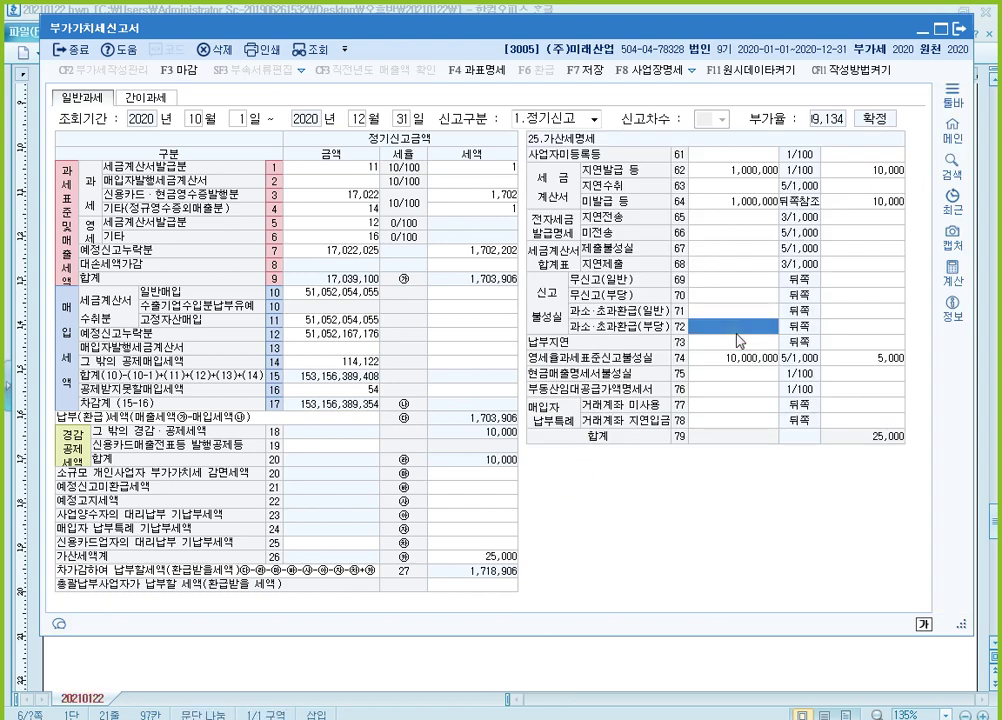
{"action": "left_click", "coordinate": [748, 342]}
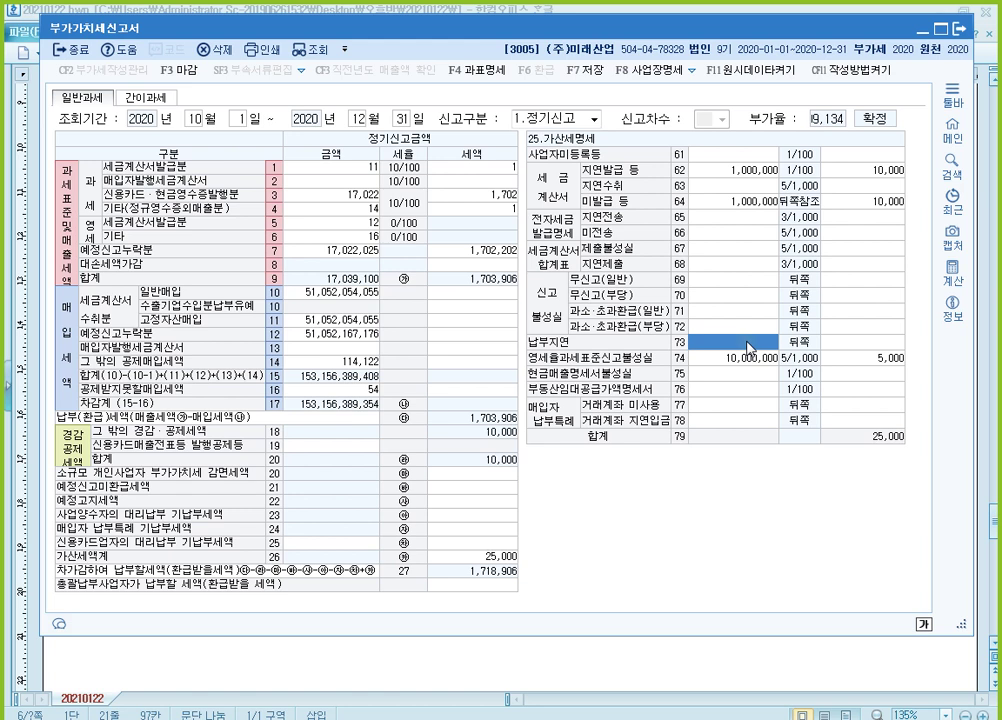
{"action": "type", "text": "1000000"}
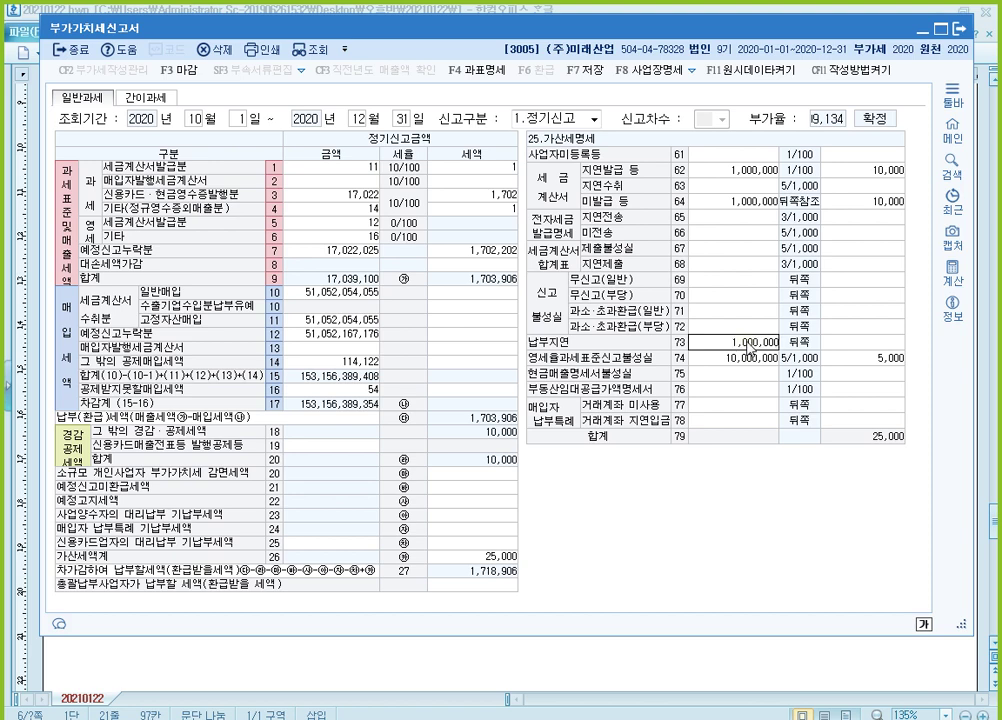
{"action": "key", "text": "Return"}
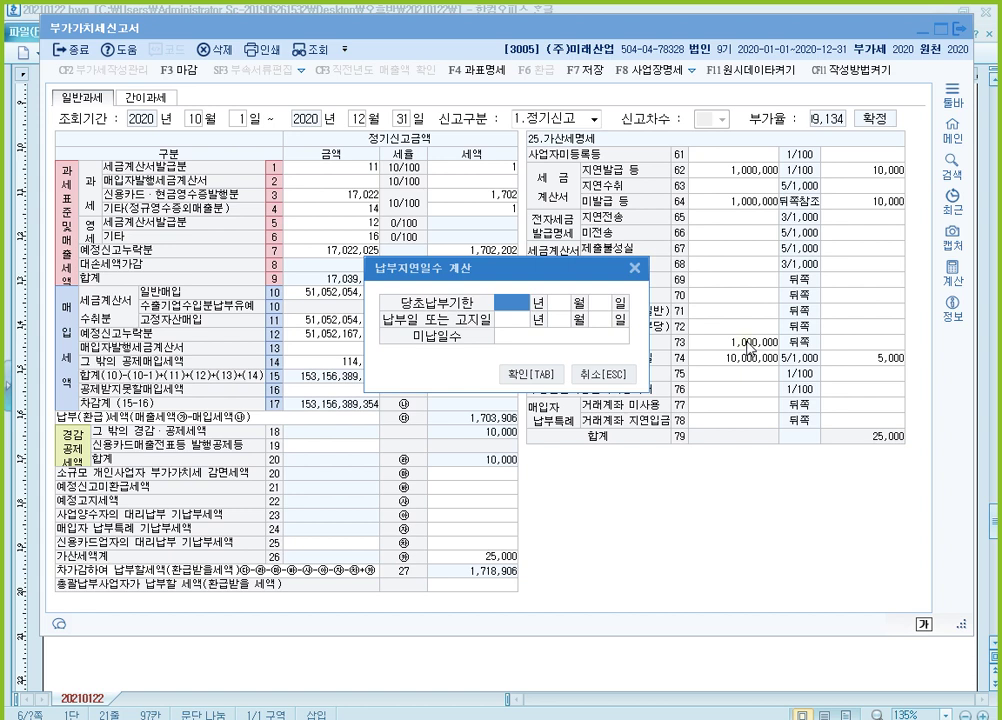
Step: Set the 당초납부기한 to 2020년 10월 25일 in the 납부지연일수 calculation
{"action": "type", "text": "2020 년 7"}
{"action": "key", "text": "Return"}
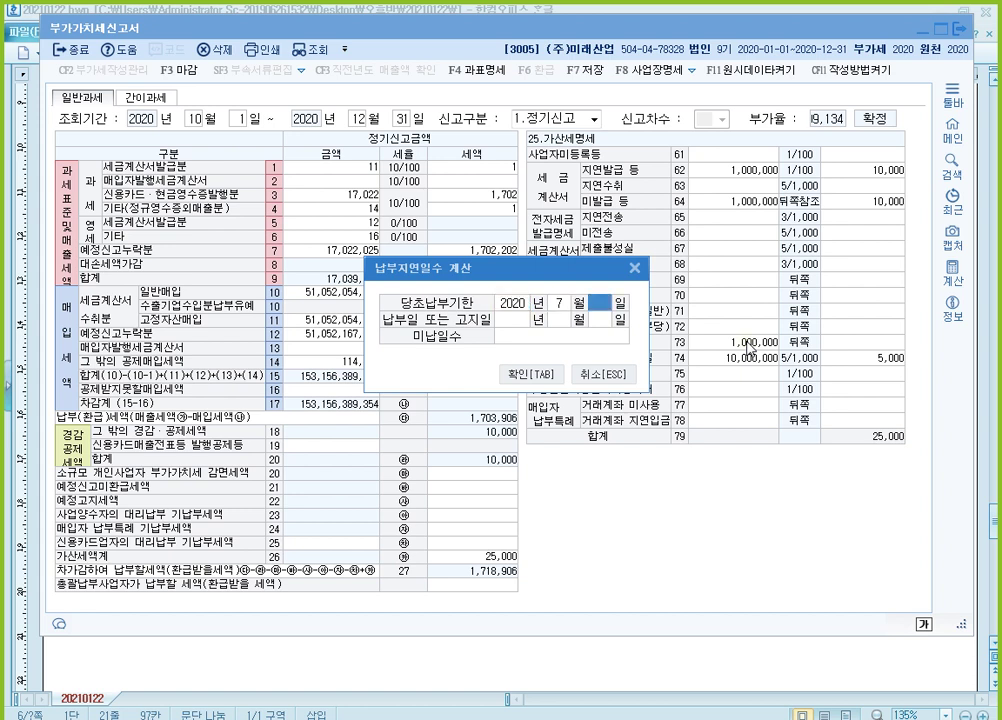
{"action": "type", "text": "3"}
{"action": "key", "text": "Return"}
{"action": "key", "text": "Up"}
{"action": "key", "text": "Up"}
{"action": "type", "text": "10 월 "}
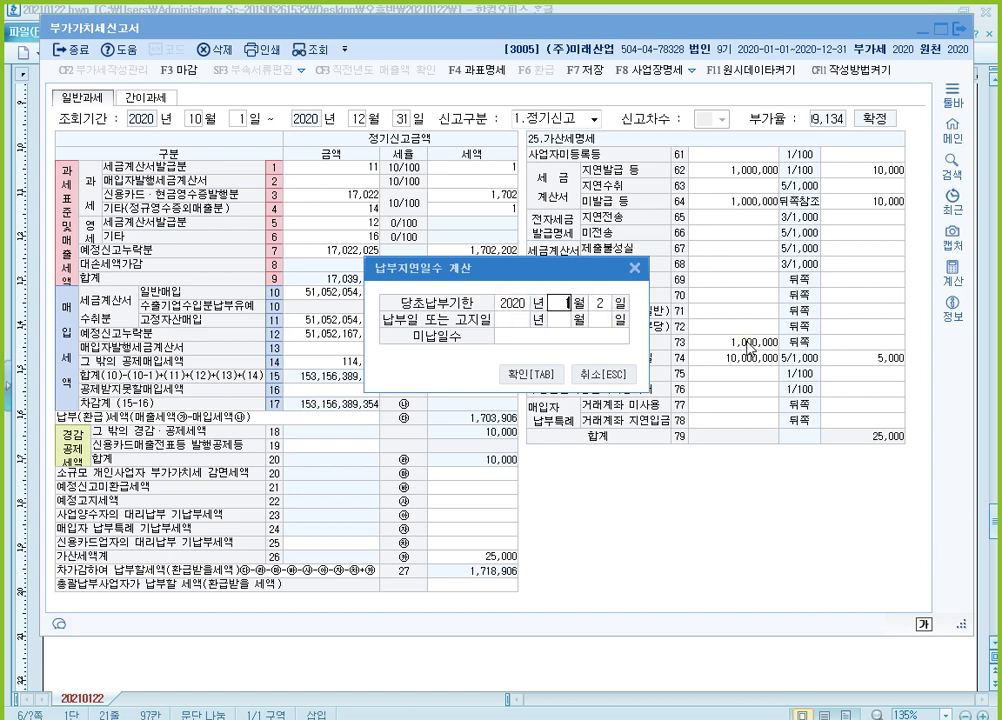
{"action": "type", "text": "25"}
{"action": "key", "text": "Return"}
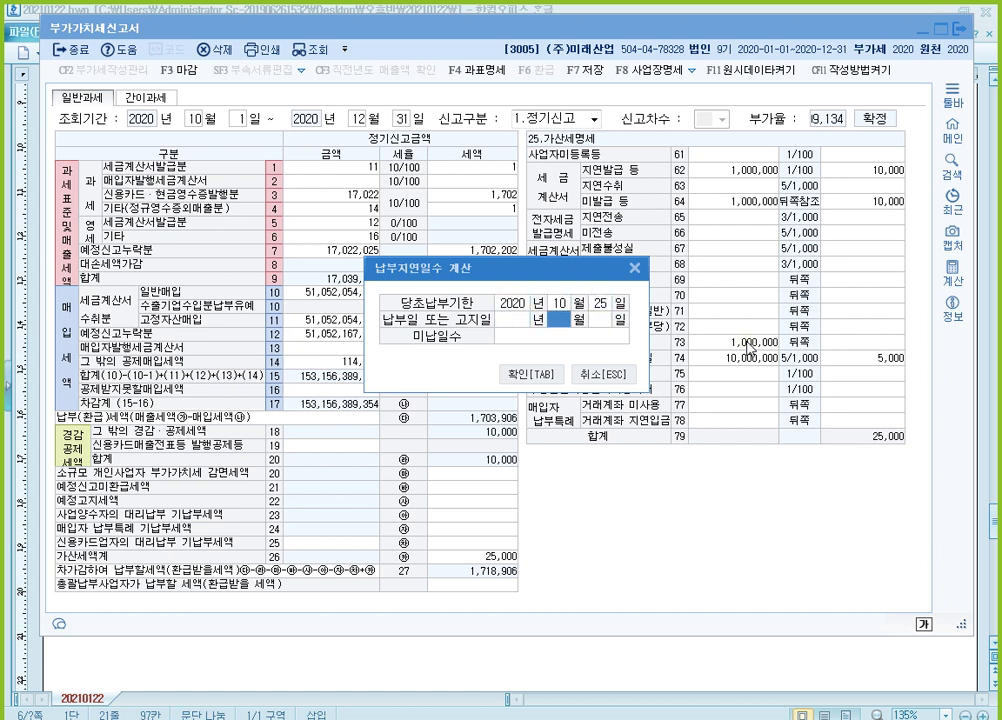
Step: Set the 납부일 또는 고지일 to 2021년 1월 25일, apply the day calculation, and select the 납부지연 amount on line 73
{"action": "key", "text": "Up"}
{"action": "type", "text": "2021 년 "}
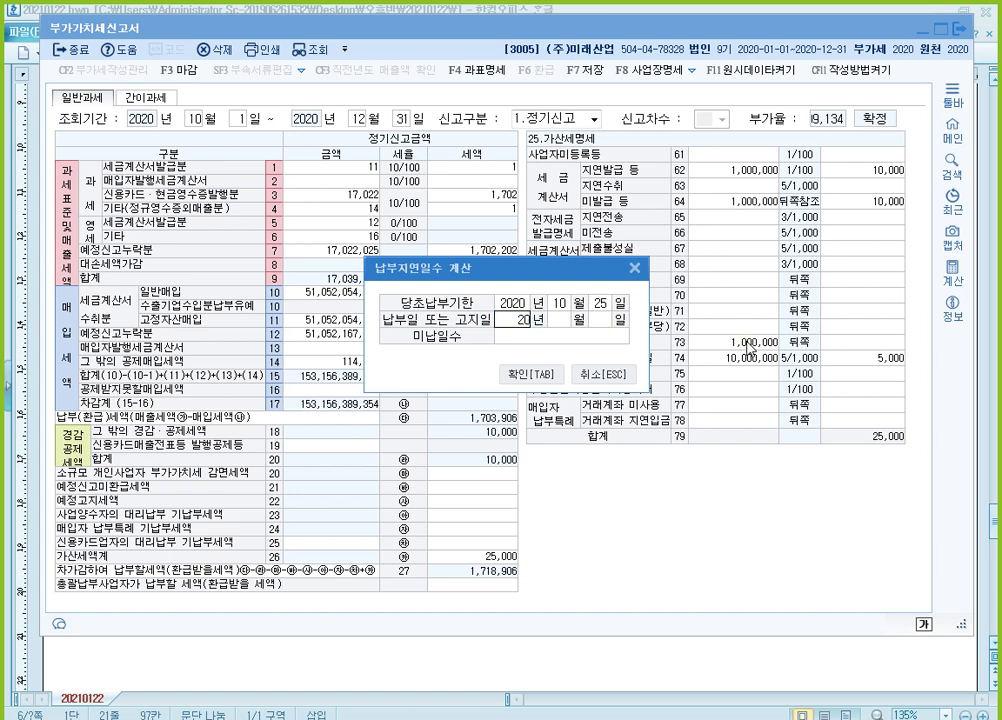
{"action": "type", "text": "1"}
{"action": "key", "text": "Return"}
{"action": "type", "text": "25"}
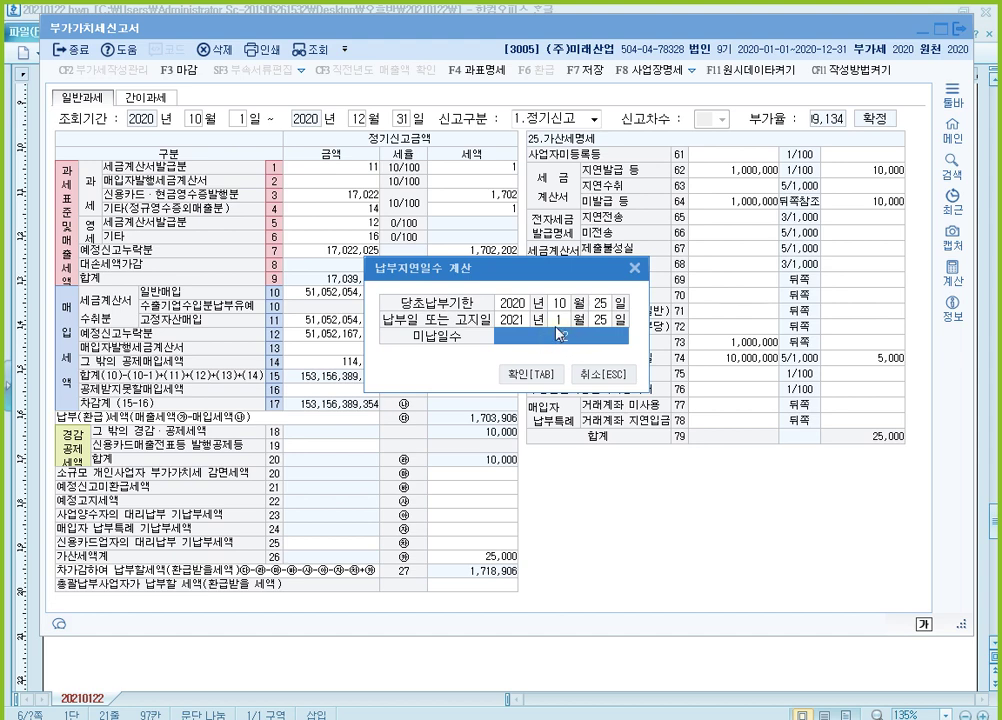
{"action": "left_click", "coordinate": [550, 372]}
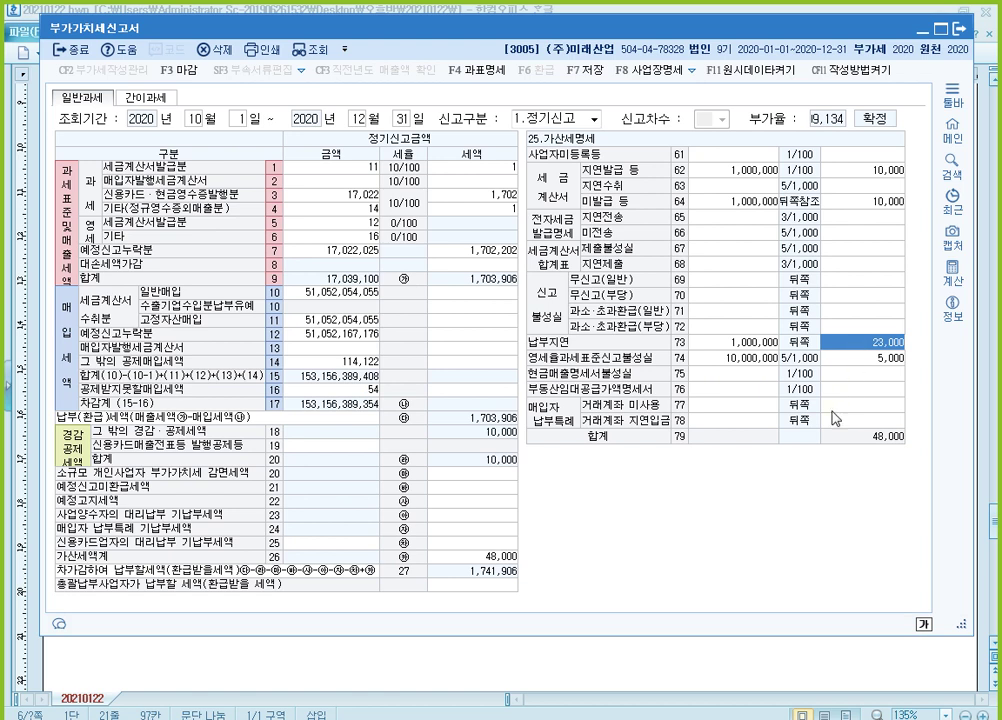
{"action": "left_click", "coordinate": [745, 341]}
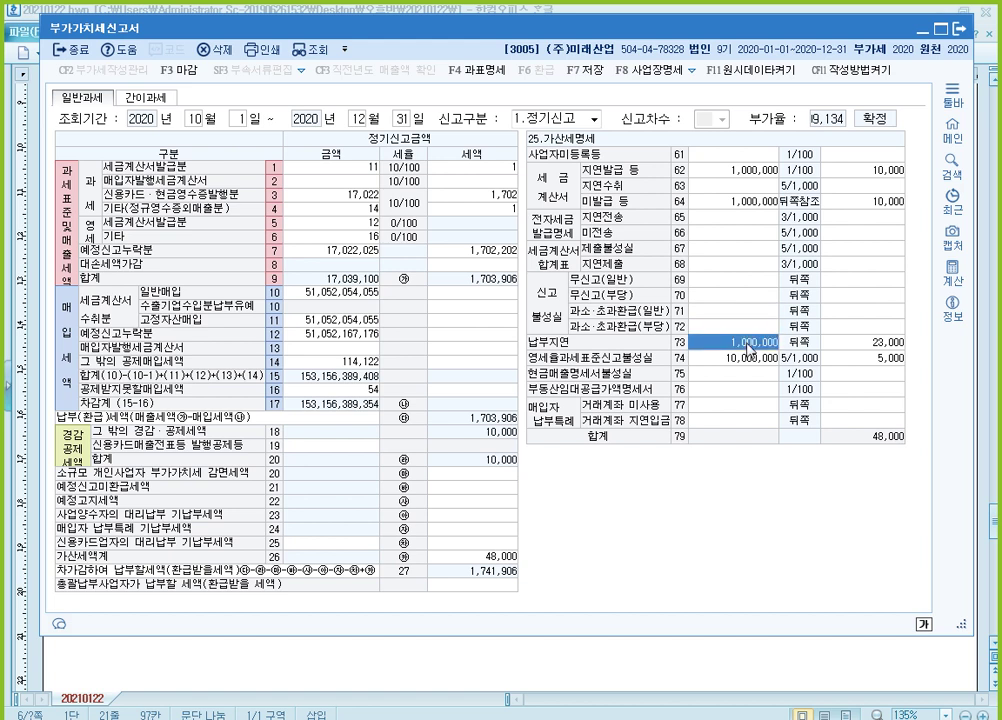
Step: On line 71 과소·초과환급(일반) of the 가산세명세, enter an amount of 1,000,000 and a tax of 2,500
{"action": "left_click", "coordinate": [750, 313]}
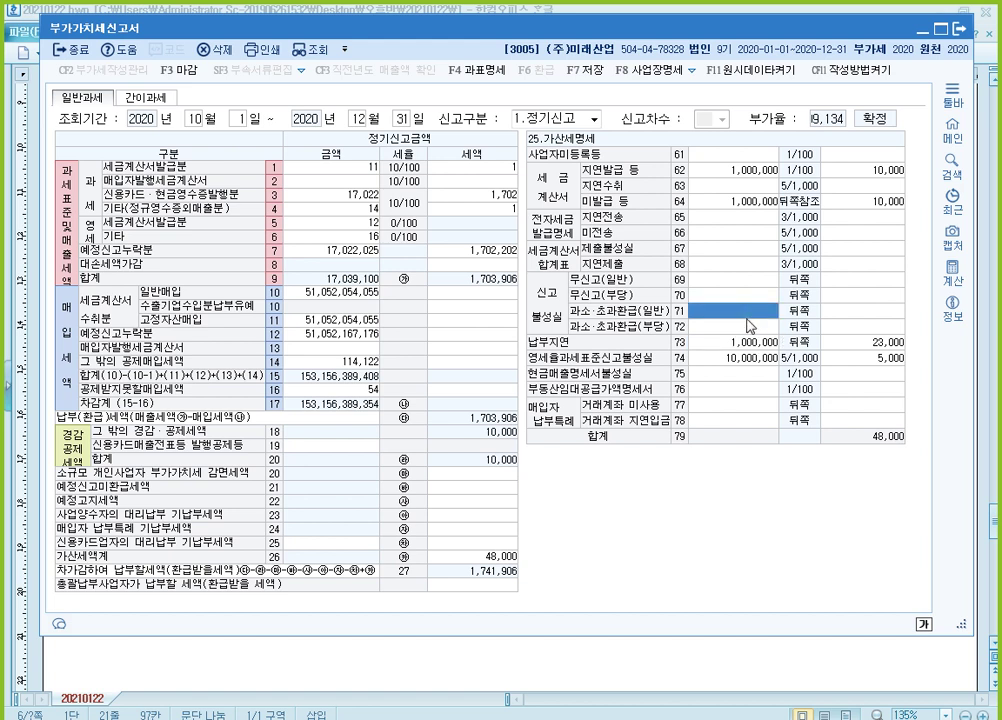
{"action": "type", "text": "1000000"}
{"action": "key", "text": "Return"}
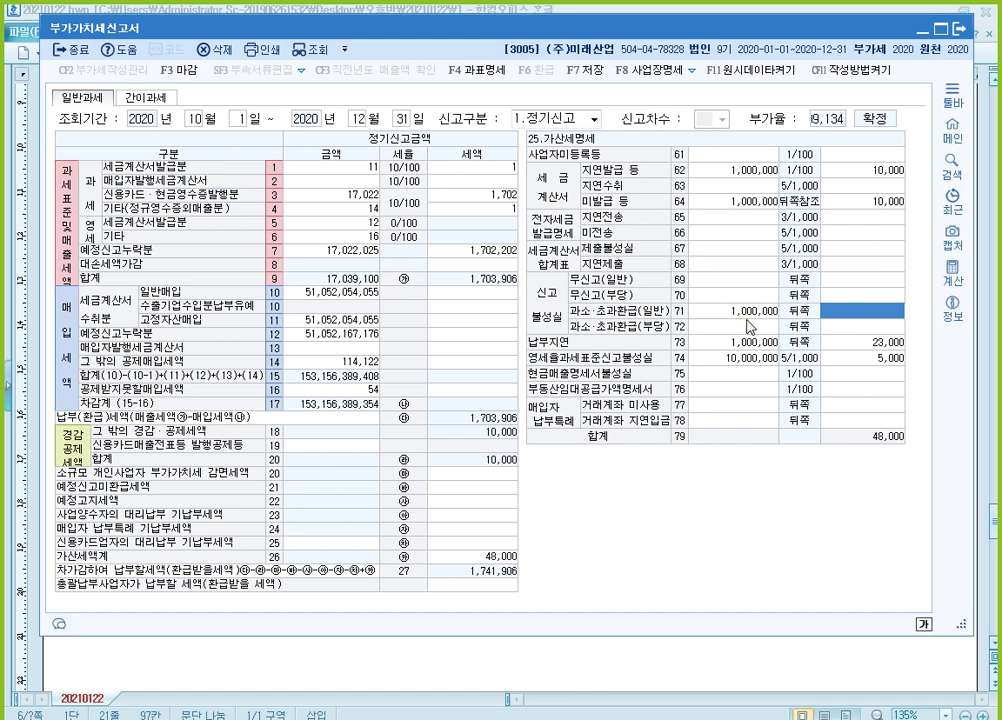
{"action": "type", "text": "2500"}
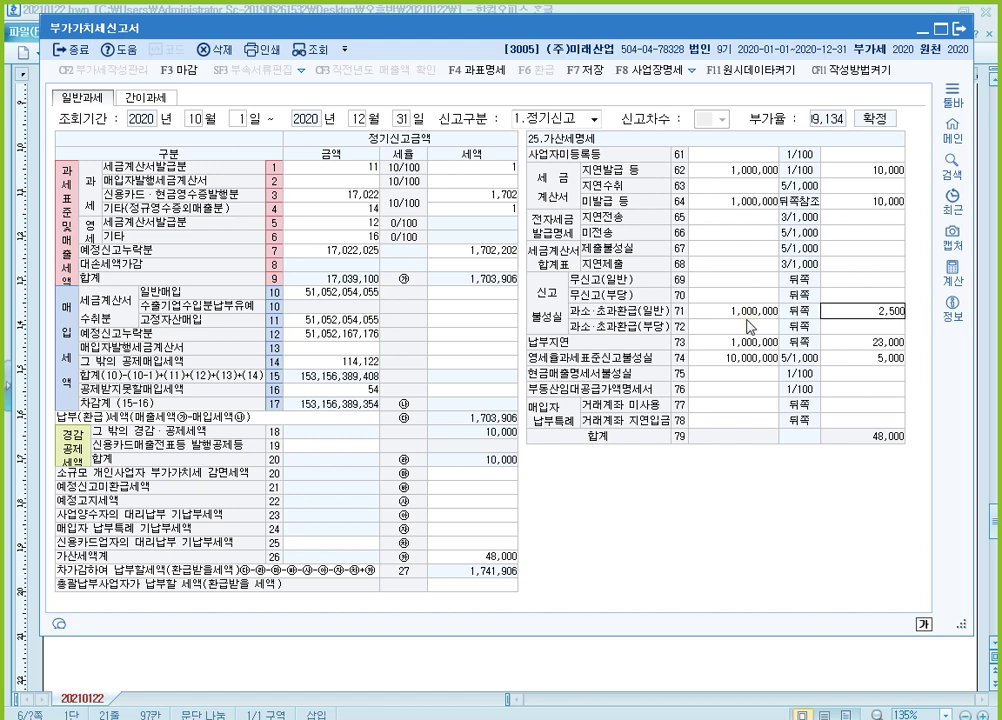
{"action": "left_click", "coordinate": [750, 326]}
{"action": "key", "text": "Up"}
{"action": "key", "text": "Up"}
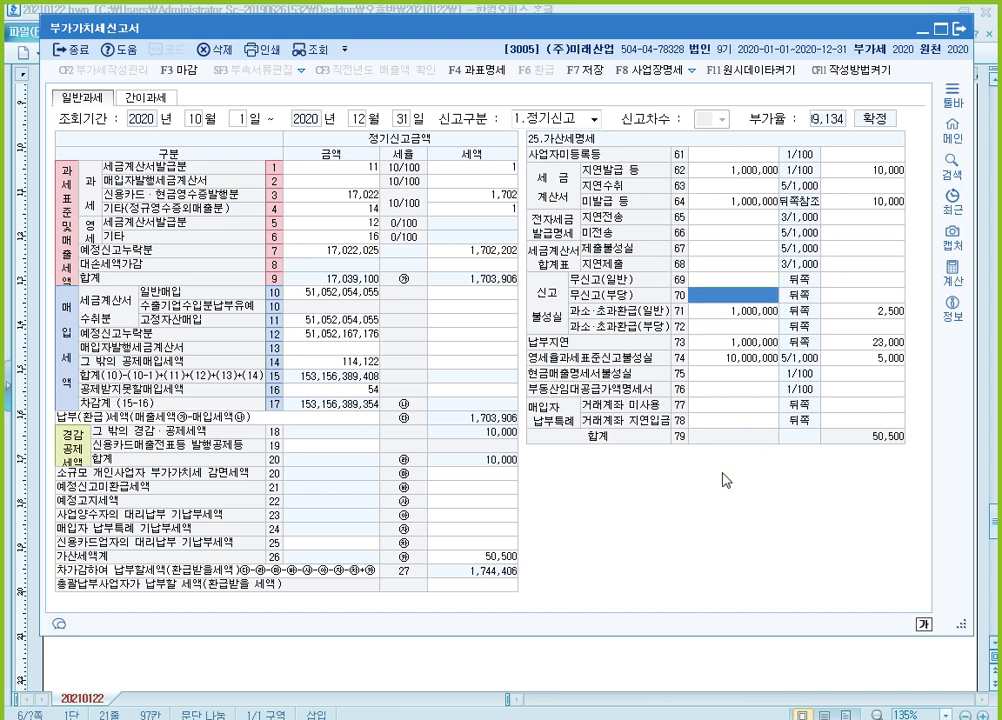
Step: Switch to the 20210122.hwp notes and look back from the 납부지연 formula to the start of the 가산세 section
{"action": "left_click", "coordinate": [666, 675]}
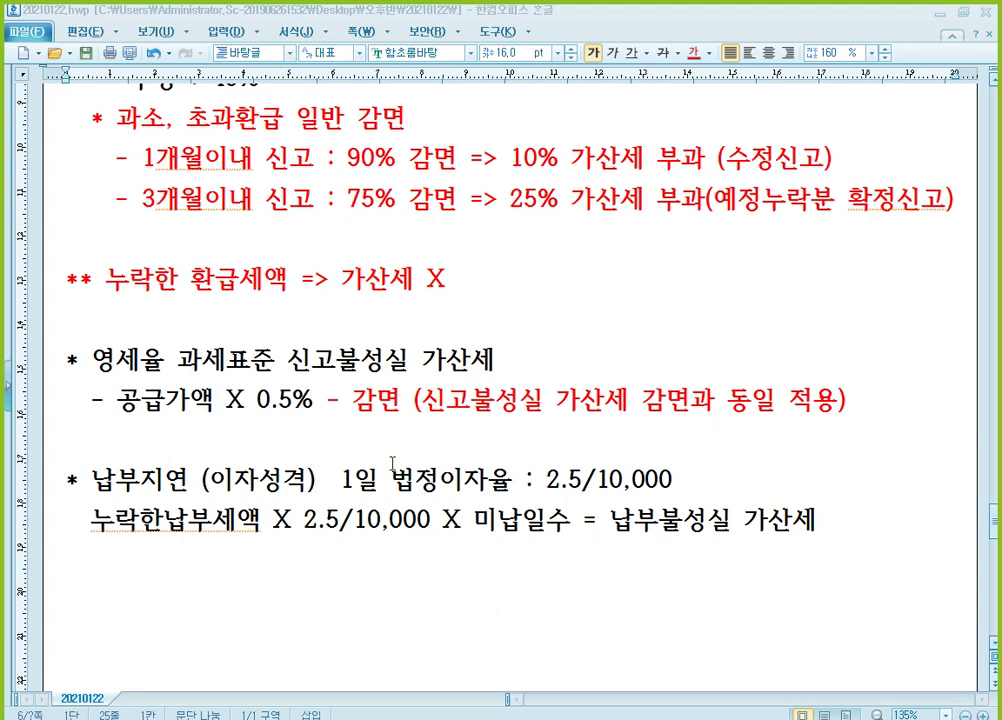
{"action": "left_click", "coordinate": [408, 364]}
{"action": "scroll", "coordinate": [420, 363], "scroll_direction": "up", "scroll_amount": 2}
{"action": "scroll", "coordinate": [440, 363], "scroll_direction": "down", "scroll_amount": 2}
{"action": "scroll", "coordinate": [447, 363], "scroll_direction": "up", "scroll_amount": 2}
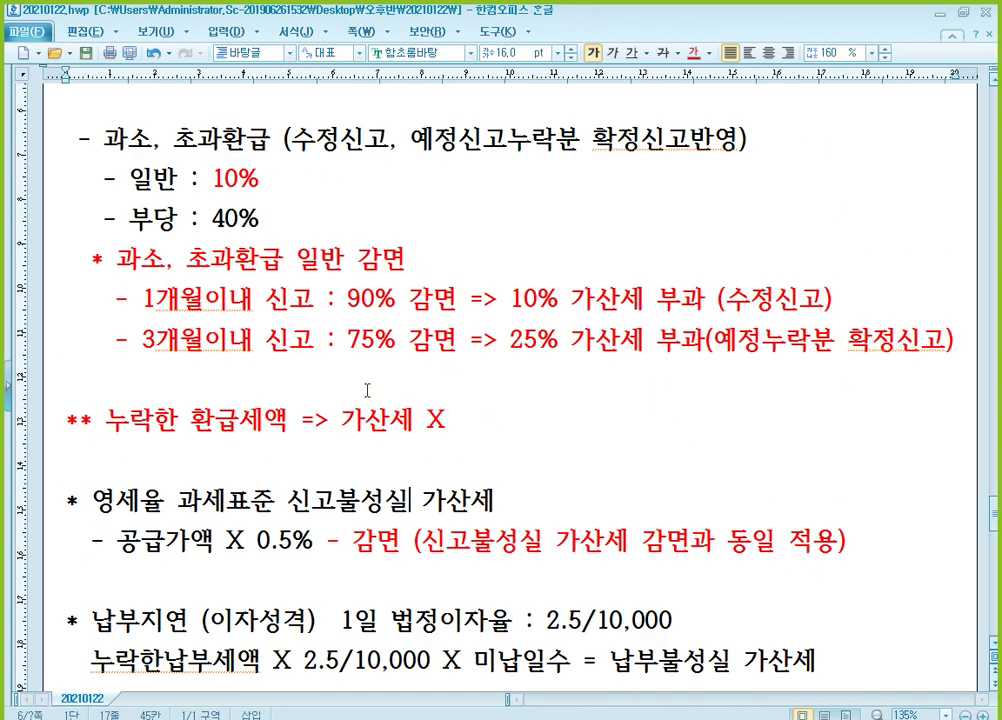
{"action": "scroll", "coordinate": [403, 380], "scroll_direction": "up", "scroll_amount": 1}
{"action": "scroll", "coordinate": [405, 376], "scroll_direction": "up", "scroll_amount": 5}
{"action": "scroll", "coordinate": [410, 365], "scroll_direction": "up", "scroll_amount": 8}
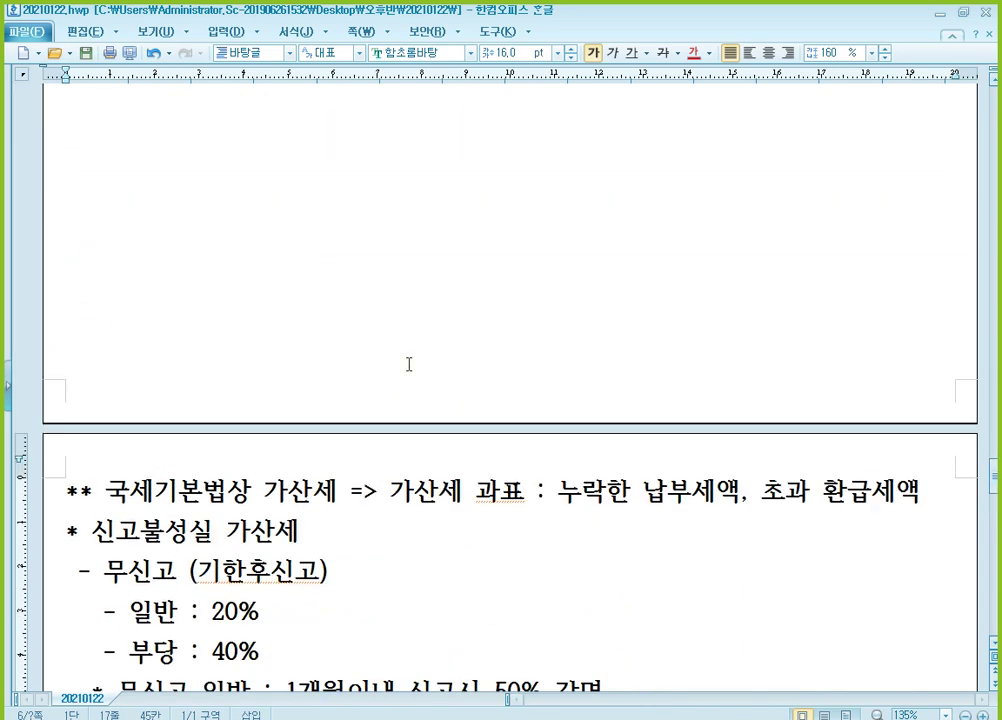
{"action": "scroll", "coordinate": [412, 362], "scroll_direction": "up", "scroll_amount": 5}
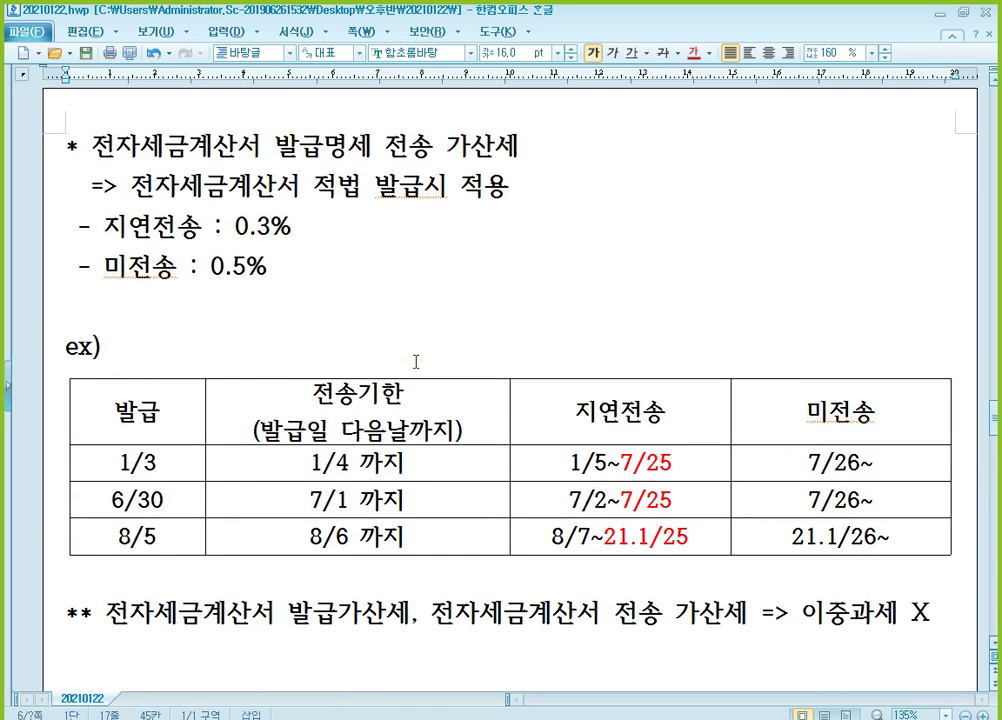
{"action": "scroll", "coordinate": [405, 362], "scroll_direction": "up", "scroll_amount": 15}
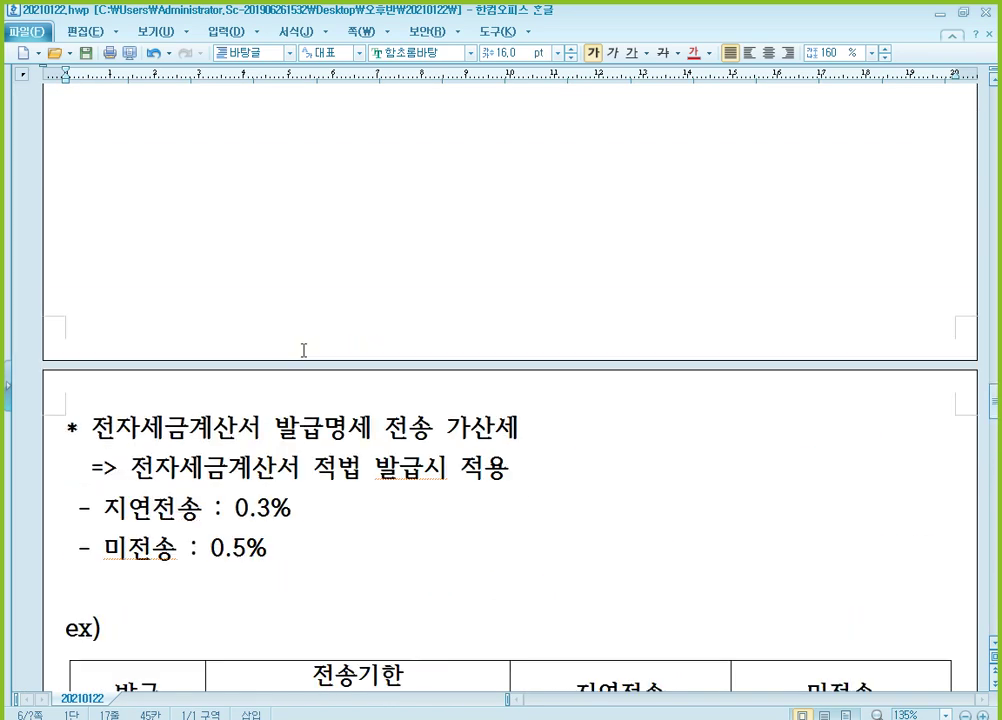
{"action": "scroll", "coordinate": [329, 355], "scroll_direction": "up", "scroll_amount": 3}
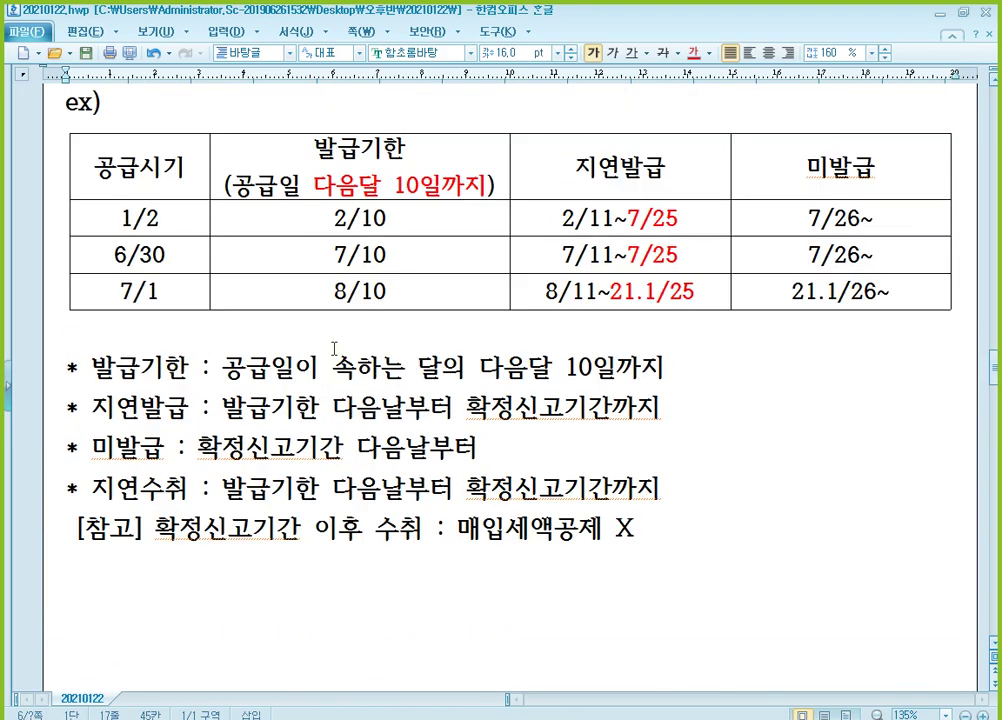
{"action": "scroll", "coordinate": [350, 350], "scroll_direction": "up", "scroll_amount": 3}
{"action": "scroll", "coordinate": [355, 350], "scroll_direction": "up", "scroll_amount": 3}
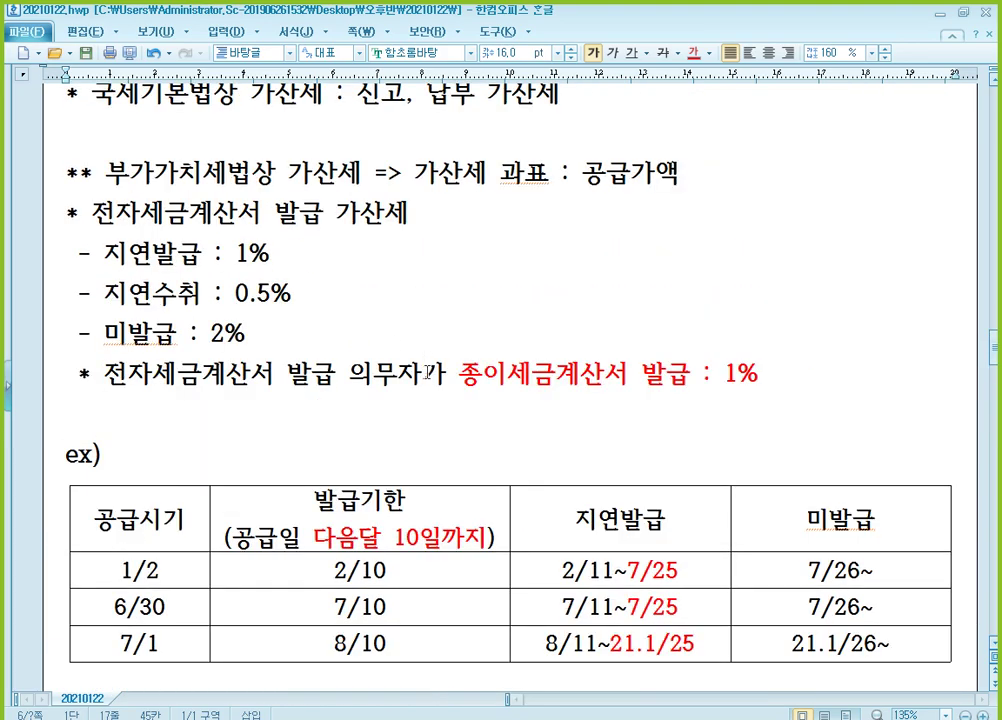
{"action": "scroll", "coordinate": [404, 360], "scroll_direction": "up", "scroll_amount": 12}
Step: Review the notes from the 가산세 heading through the invoice issuance penalties to the 전자세금계산서 전송 가산세 example table
{"action": "scroll", "coordinate": [404, 363], "scroll_direction": "down", "scroll_amount": 4}
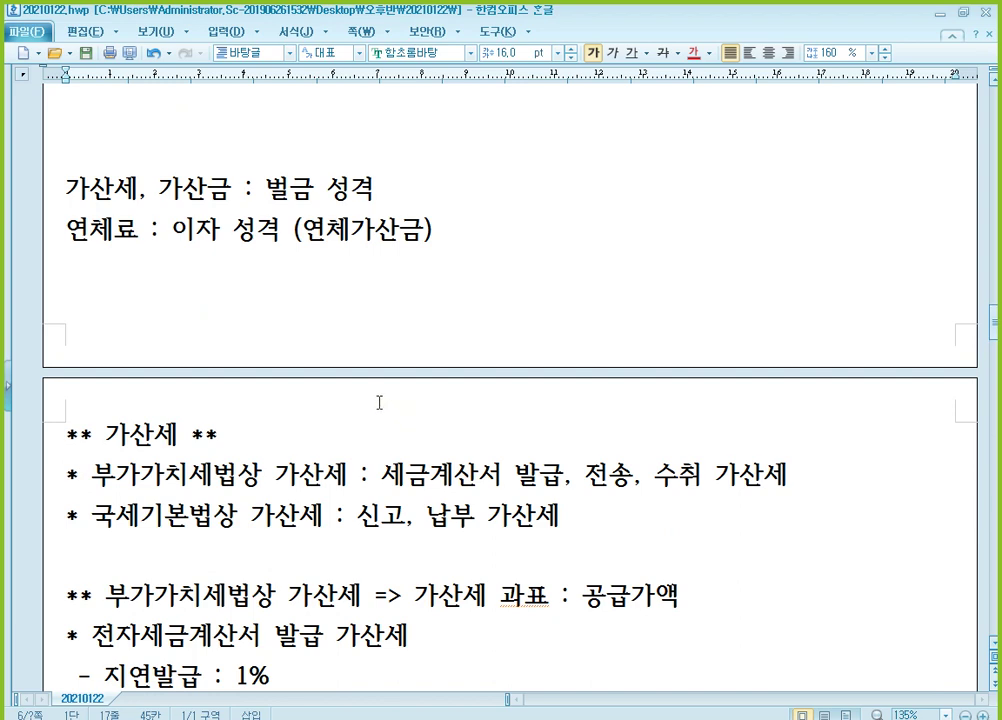
{"action": "scroll", "coordinate": [400, 410], "scroll_direction": "down", "scroll_amount": 3}
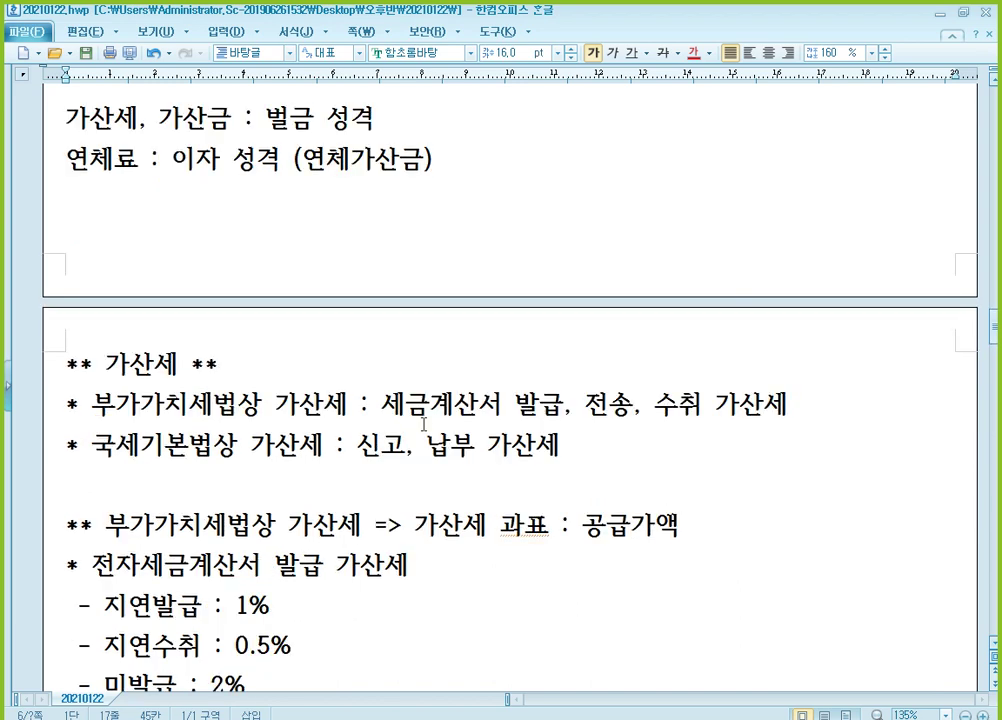
{"action": "scroll", "coordinate": [393, 429], "scroll_direction": "down", "scroll_amount": 15}
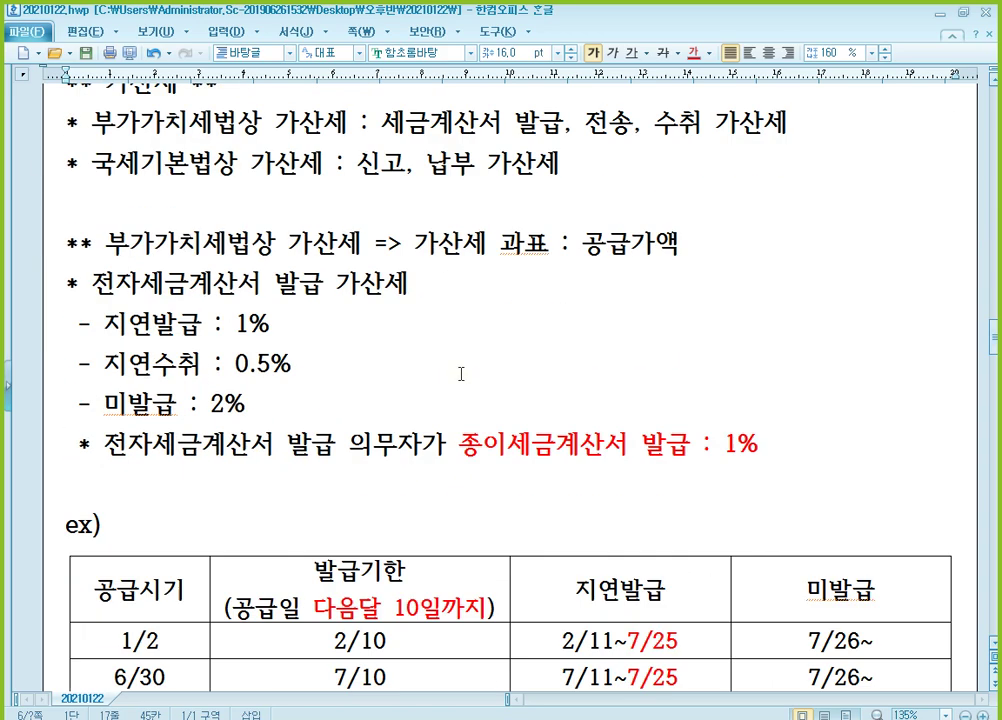
{"action": "scroll", "coordinate": [519, 382], "scroll_direction": "down", "scroll_amount": 10}
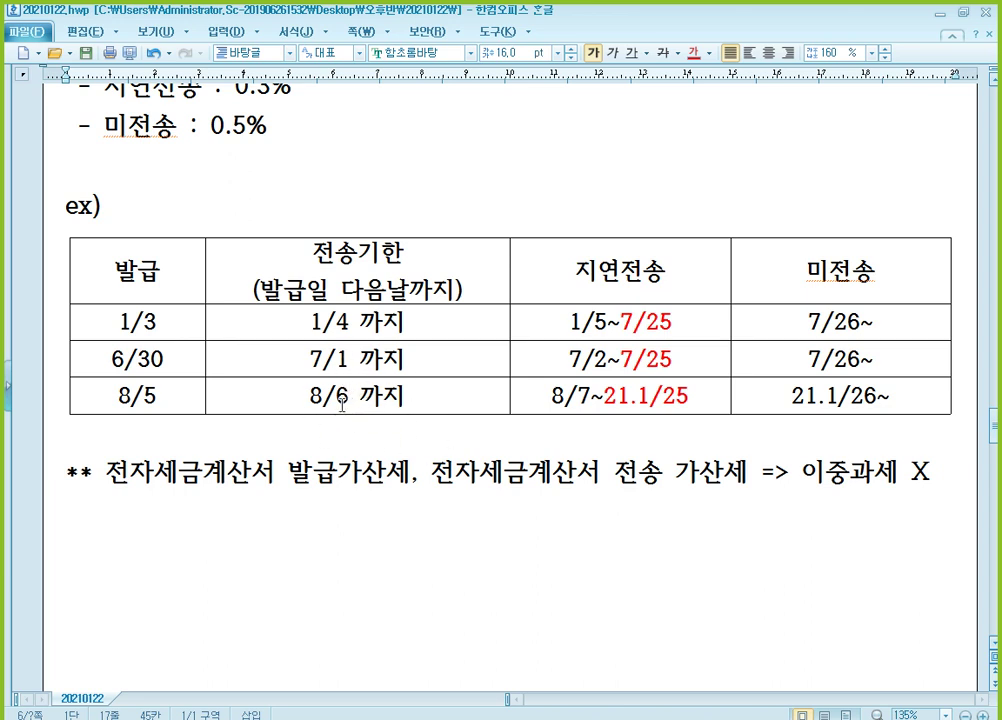
{"action": "scroll", "coordinate": [432, 376], "scroll_direction": "down", "scroll_amount": 3}
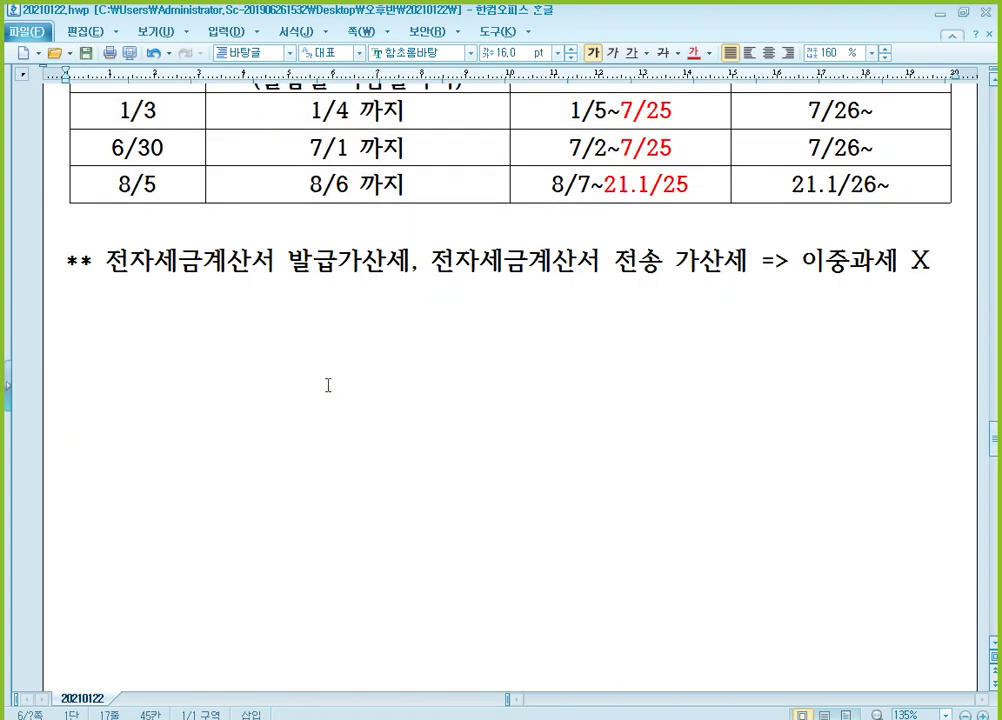
{"action": "scroll", "coordinate": [337, 384], "scroll_direction": "up", "scroll_amount": 3}
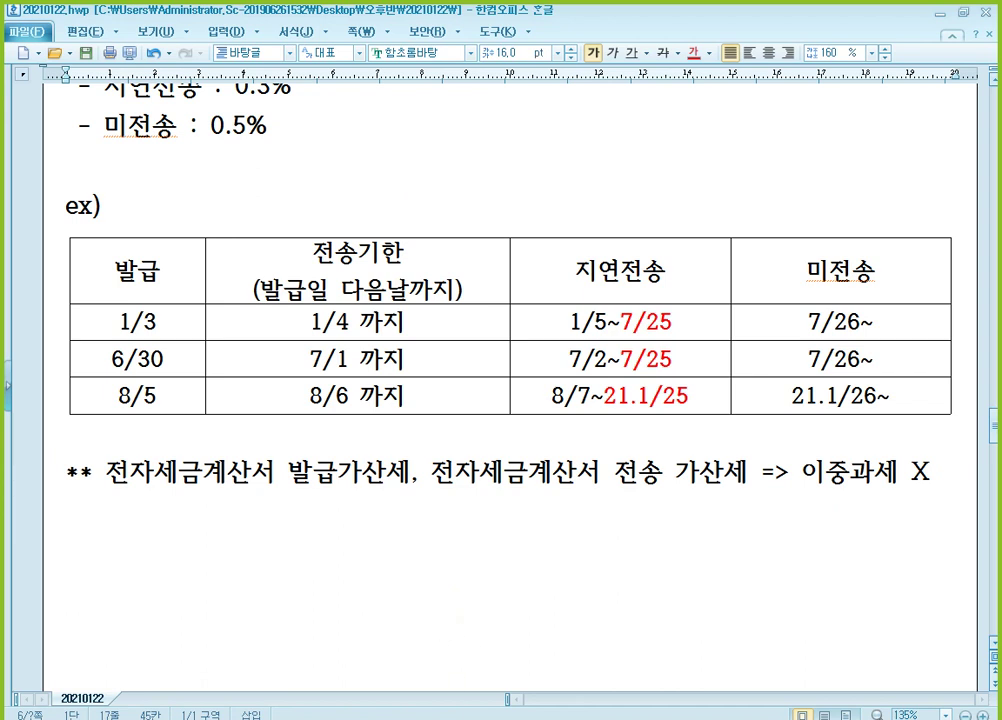
Step: Switch to the textbook in 알PDF and go to page 416 with the 신용카드매출전표 발행집계표 exercise
{"action": "mouse_move", "coordinate": [443, 718]}
{"action": "mouse_move", "coordinate": [484, 718]}
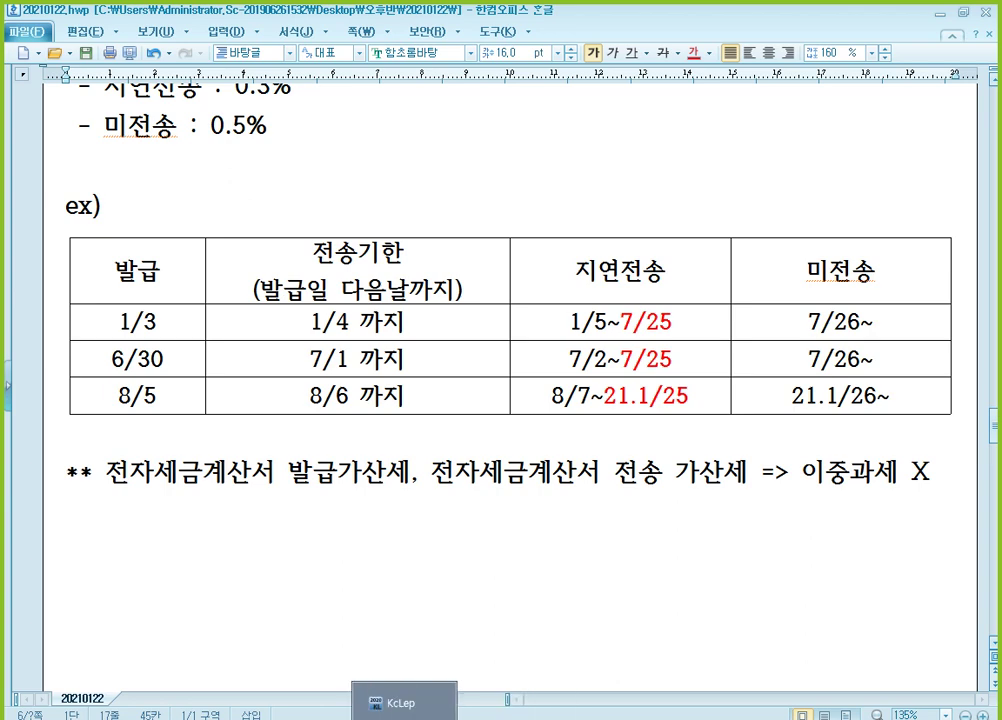
{"action": "left_click", "coordinate": [364, 718]}
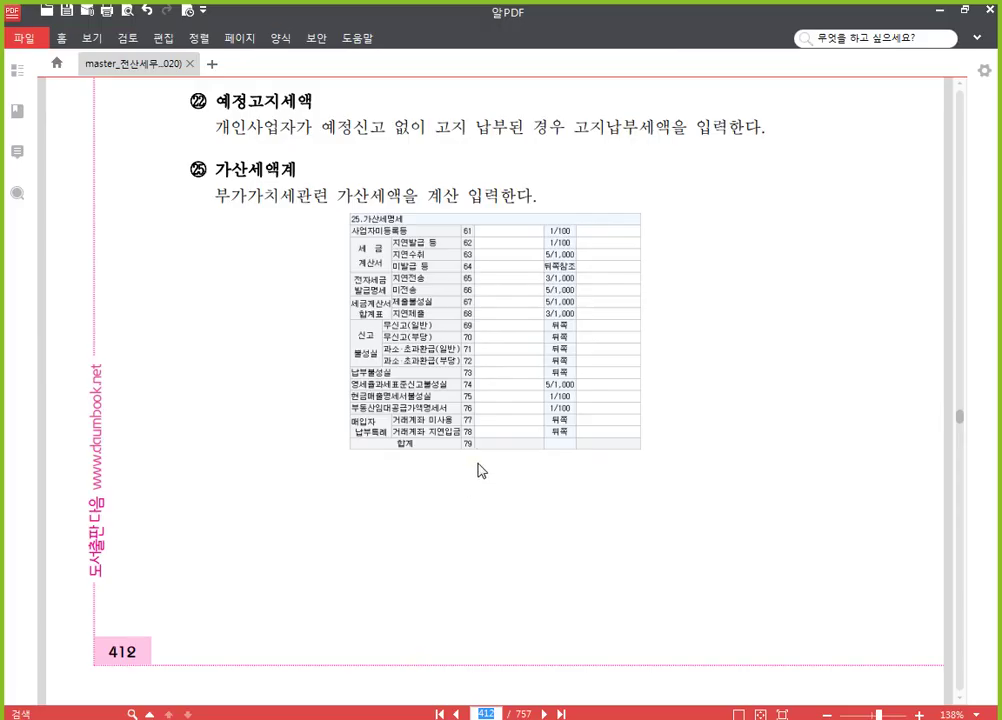
{"action": "scroll", "coordinate": [477, 470], "scroll_direction": "up", "scroll_amount": 15}
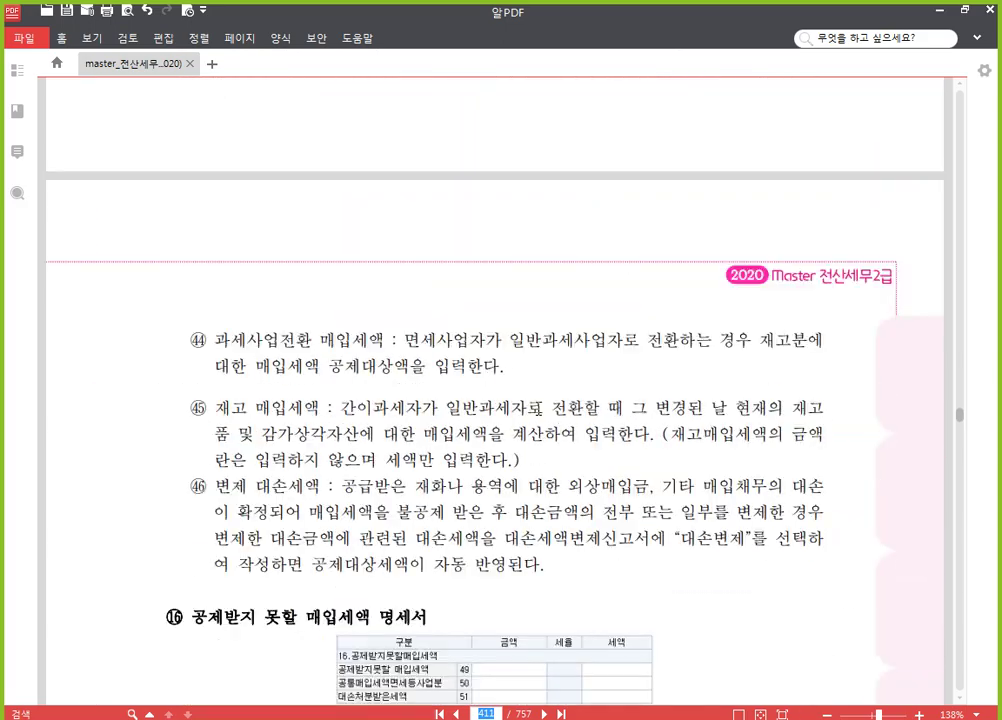
{"action": "scroll", "coordinate": [497, 425], "scroll_direction": "up", "scroll_amount": 8}
{"action": "scroll", "coordinate": [520, 460], "scroll_direction": "down", "scroll_amount": 6}
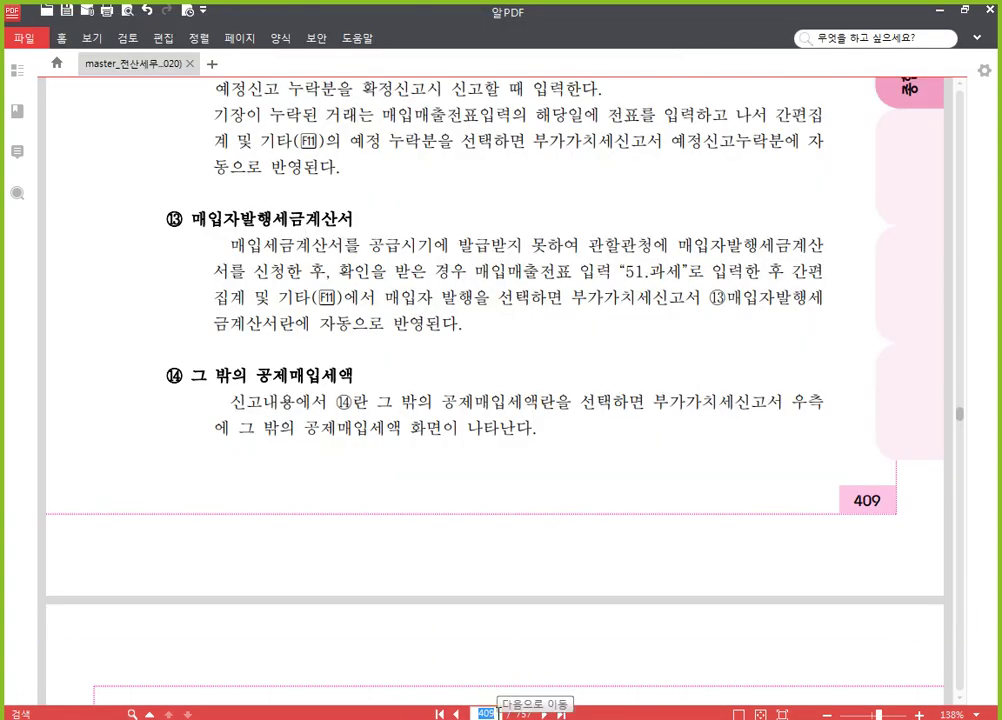
{"action": "left_click", "coordinate": [544, 713]}
{"action": "scroll", "coordinate": [635, 134], "scroll_direction": "down", "scroll_amount": 3}
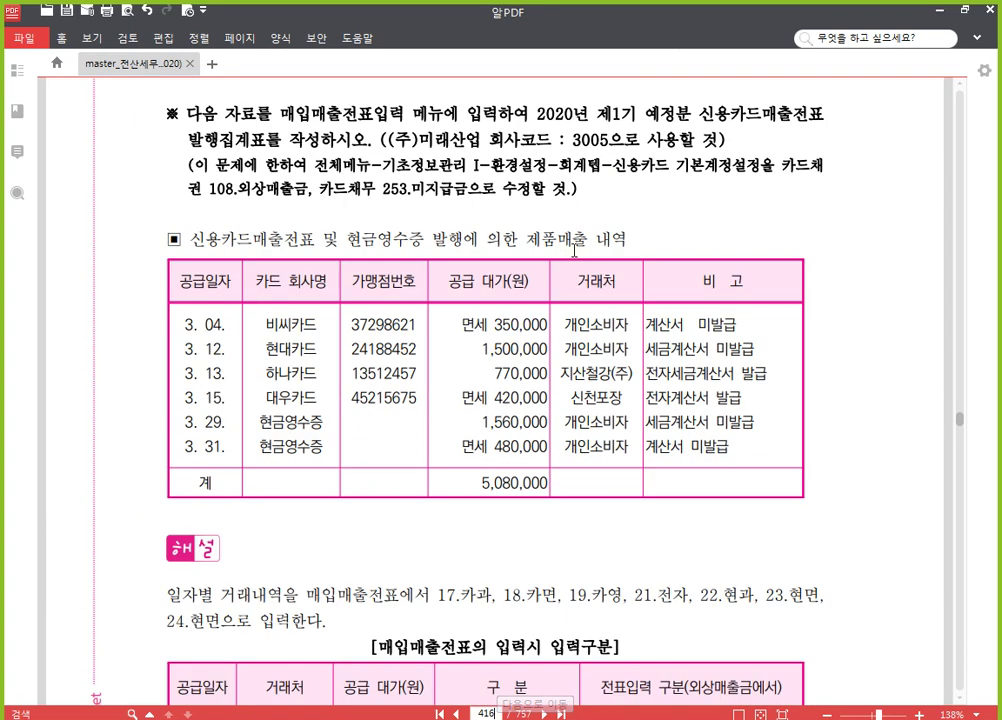